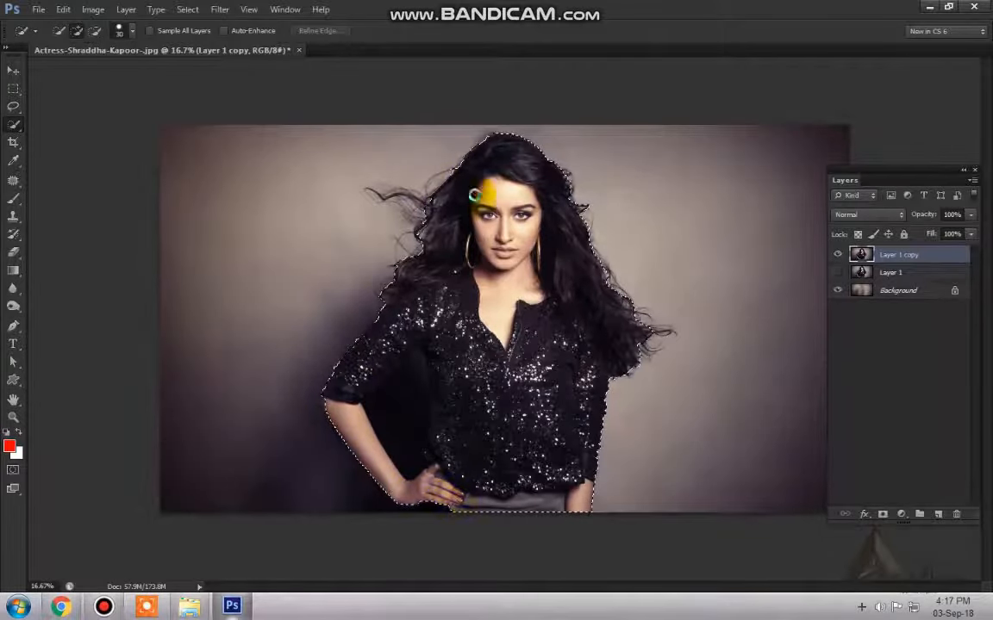
Start Refine Edge on the woman's selection and brush over the curls and loose strands on the right side of her head
mouse_move(515, 144)
left_mouse_down()
mouse_move(717, 385)
mouse_move(686, 406)
left_mouse_up()
mouse_move(461, 205)
left_mouse_down()
mouse_move(487, 293)
mouse_move(513, 306)
left_mouse_up()
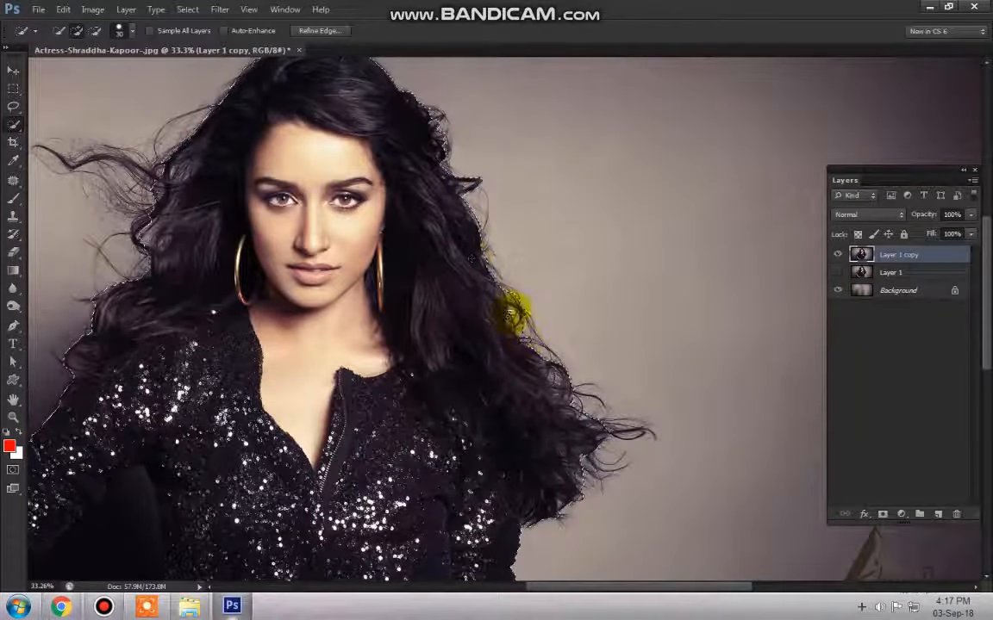
left_click(330, 35)
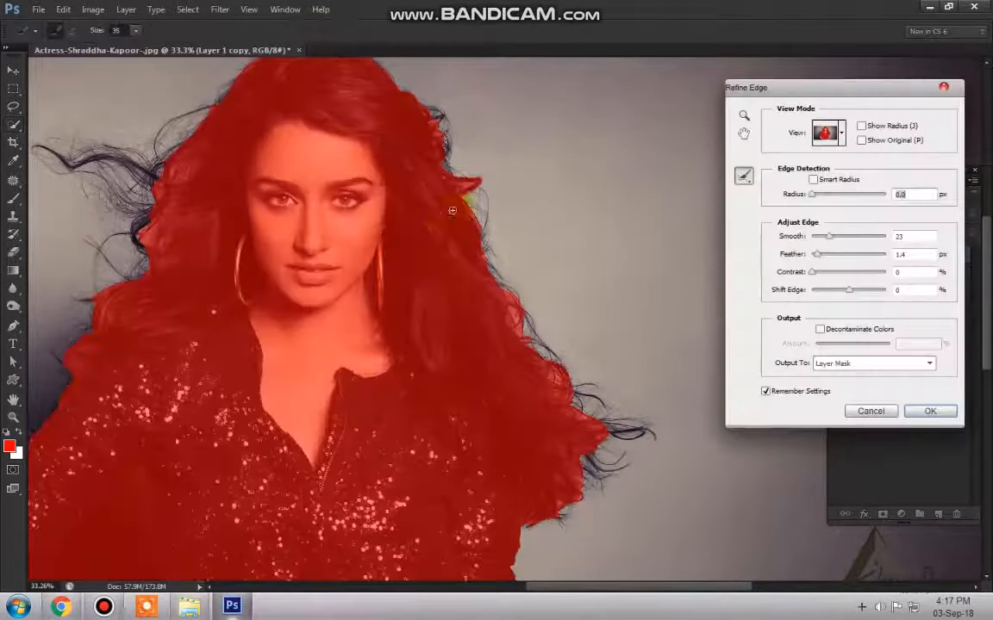
left_click_drag(421, 82, 522, 275)
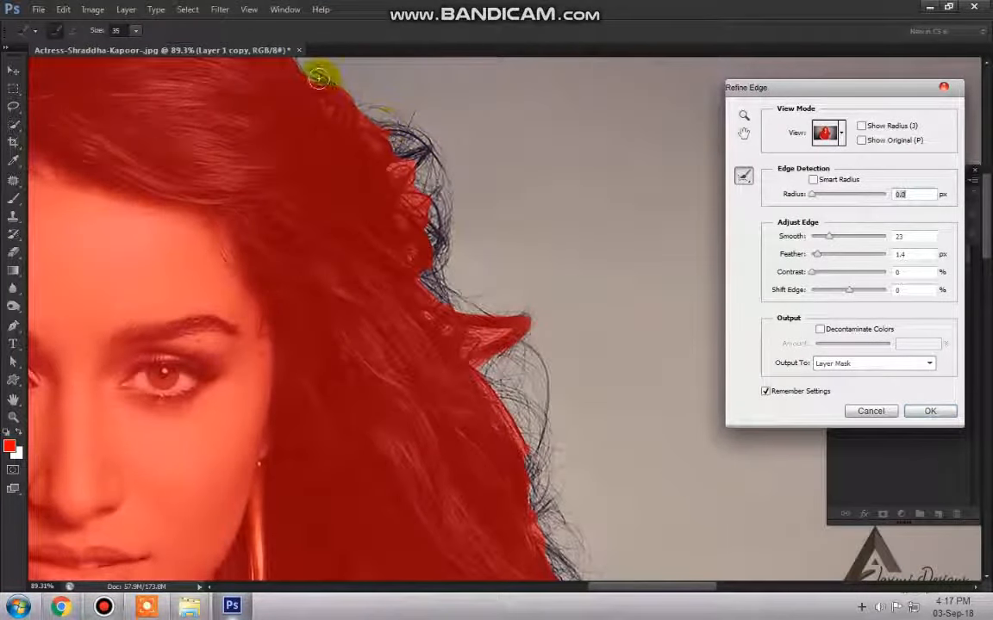
mouse_move(411, 162)
left_mouse_down()
mouse_move(416, 129)
mouse_move(420, 175)
left_mouse_up()
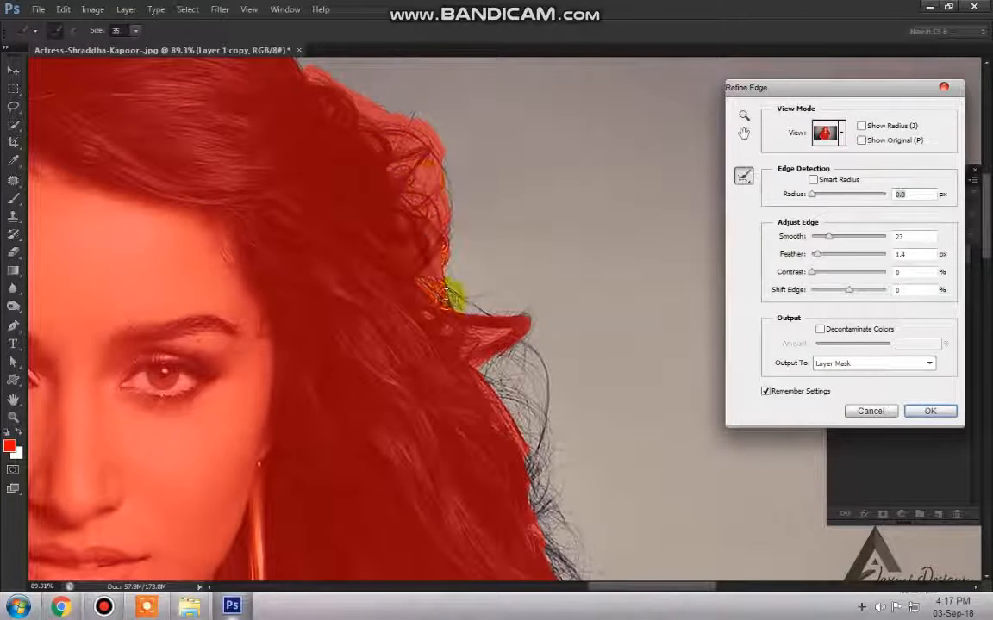
mouse_move(448, 294)
left_mouse_down()
mouse_move(431, 213)
mouse_move(453, 251)
mouse_move(444, 157)
left_mouse_up()
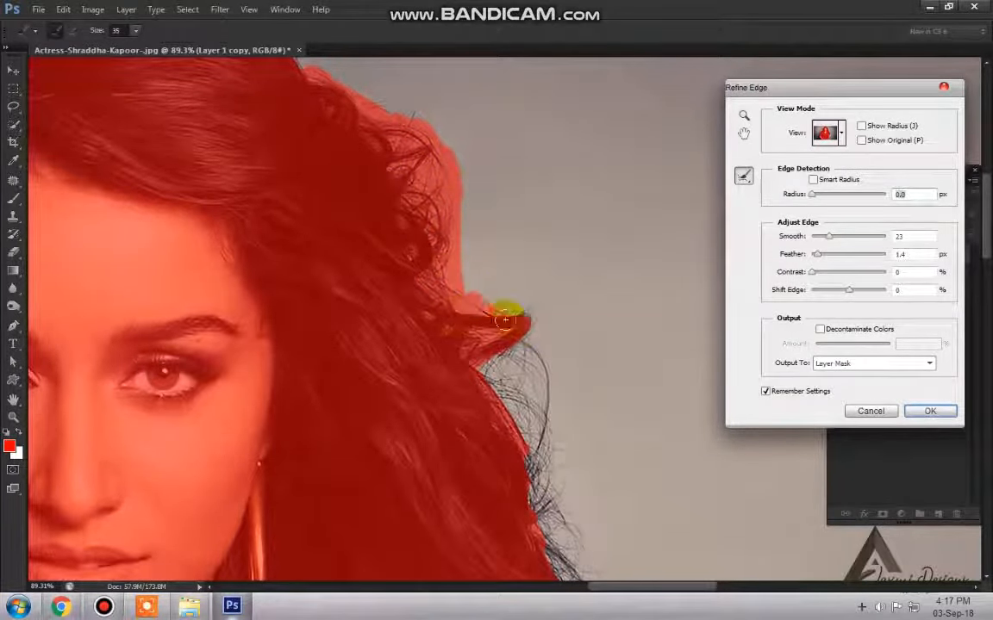
mouse_move(506, 320)
left_mouse_down()
mouse_move(484, 397)
mouse_move(542, 435)
left_mouse_up()
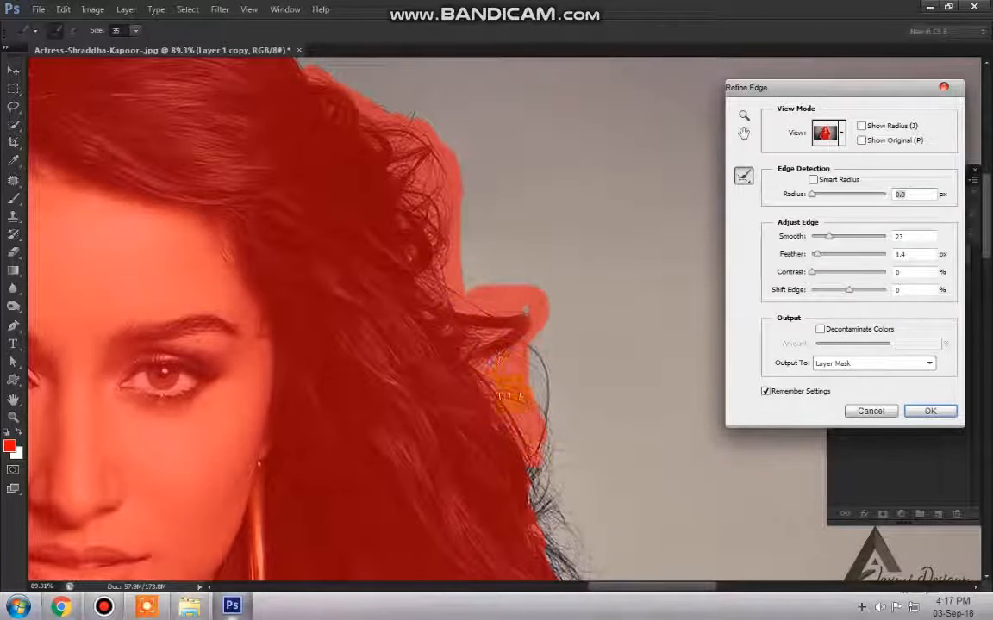
left_click_drag(507, 385, 548, 376)
left_click_drag(546, 500, 565, 543)
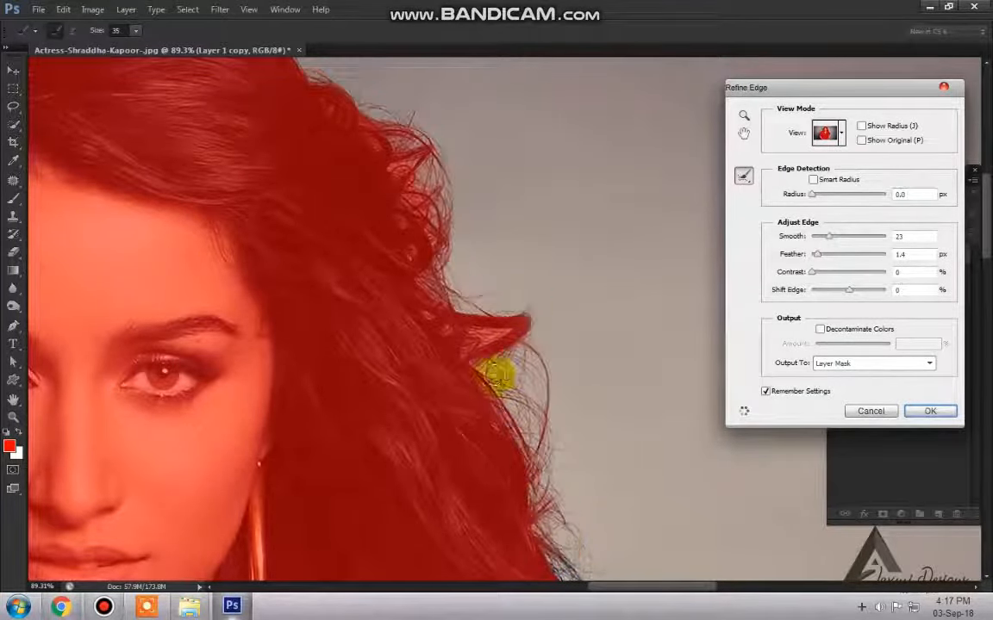
Brush the edge refinement over the right-hand hair, from beside her neck down to the outermost flyaway wisps
left_click_drag(477, 451, 401, 246)
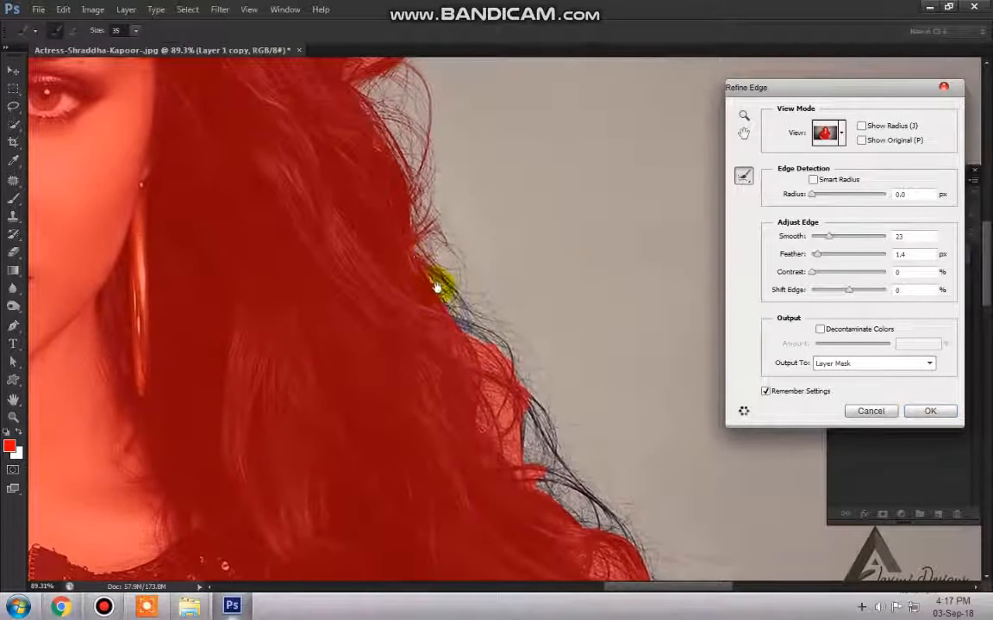
mouse_move(441, 291)
left_mouse_down()
mouse_move(464, 301)
mouse_move(534, 415)
mouse_move(548, 412)
mouse_move(613, 532)
mouse_move(503, 418)
left_mouse_up()
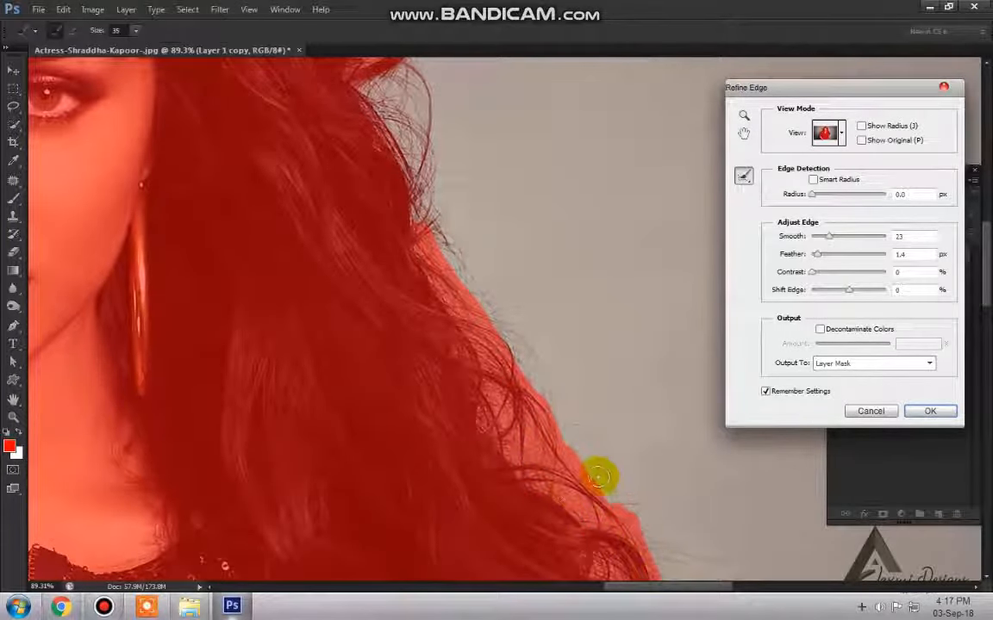
left_click_drag(565, 484, 380, 182)
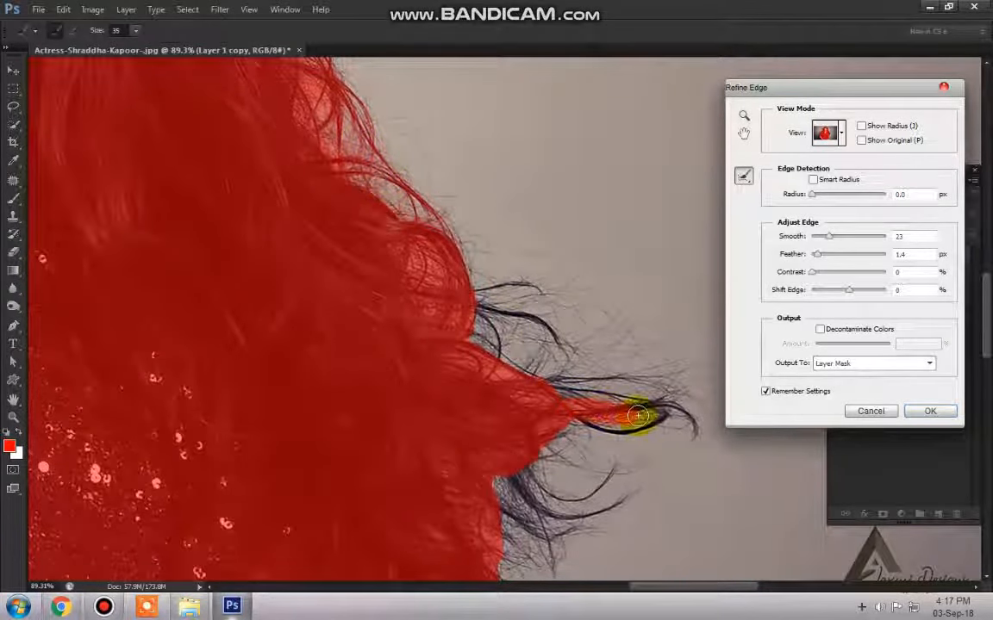
mouse_move(638, 416)
left_mouse_down()
mouse_move(674, 436)
mouse_move(644, 419)
mouse_move(684, 408)
mouse_move(505, 384)
mouse_move(670, 382)
mouse_move(642, 405)
left_mouse_up()
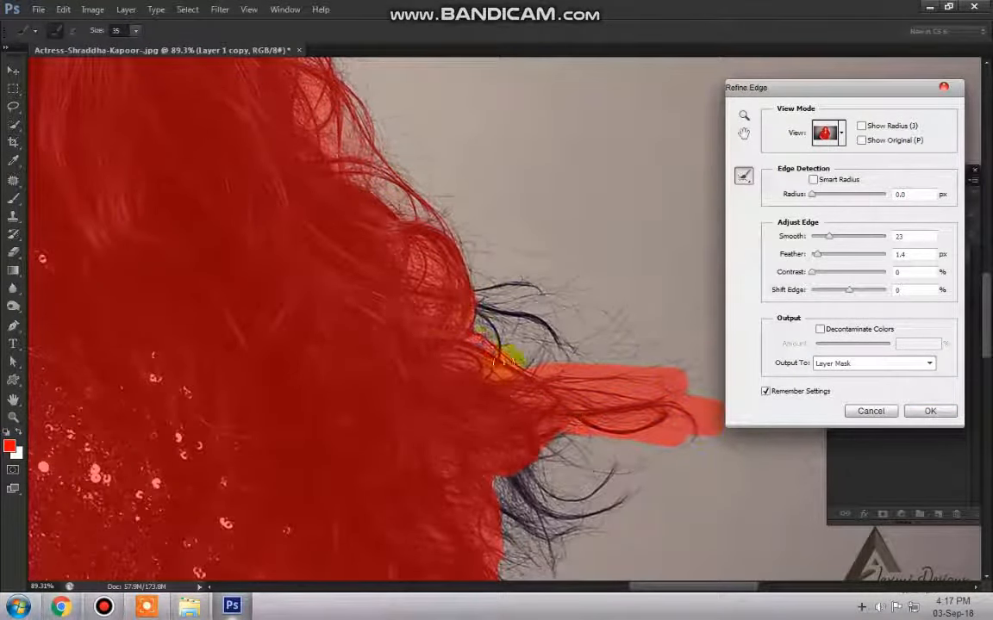
mouse_move(468, 299)
left_mouse_down()
mouse_move(530, 342)
mouse_move(480, 281)
mouse_move(521, 283)
mouse_move(558, 343)
left_mouse_up()
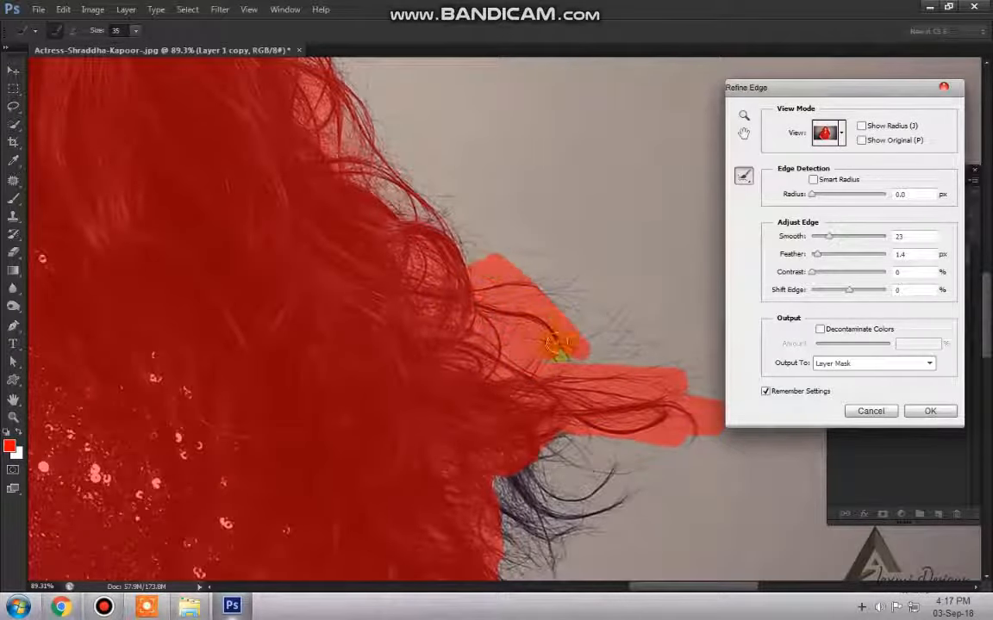
mouse_move(498, 303)
left_mouse_down()
mouse_move(410, 194)
mouse_move(645, 359)
mouse_move(631, 388)
left_mouse_up()
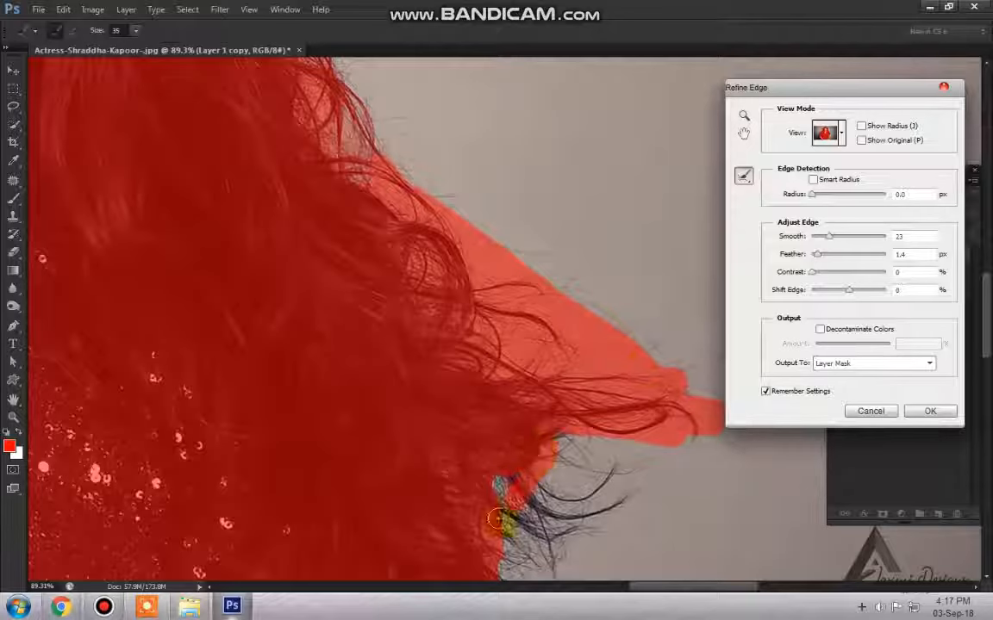
mouse_move(548, 449)
left_mouse_down()
mouse_move(524, 505)
mouse_move(569, 449)
mouse_move(536, 572)
mouse_move(514, 563)
mouse_move(627, 501)
mouse_move(572, 516)
mouse_move(625, 457)
mouse_move(570, 500)
mouse_move(671, 461)
mouse_move(600, 457)
left_mouse_up()
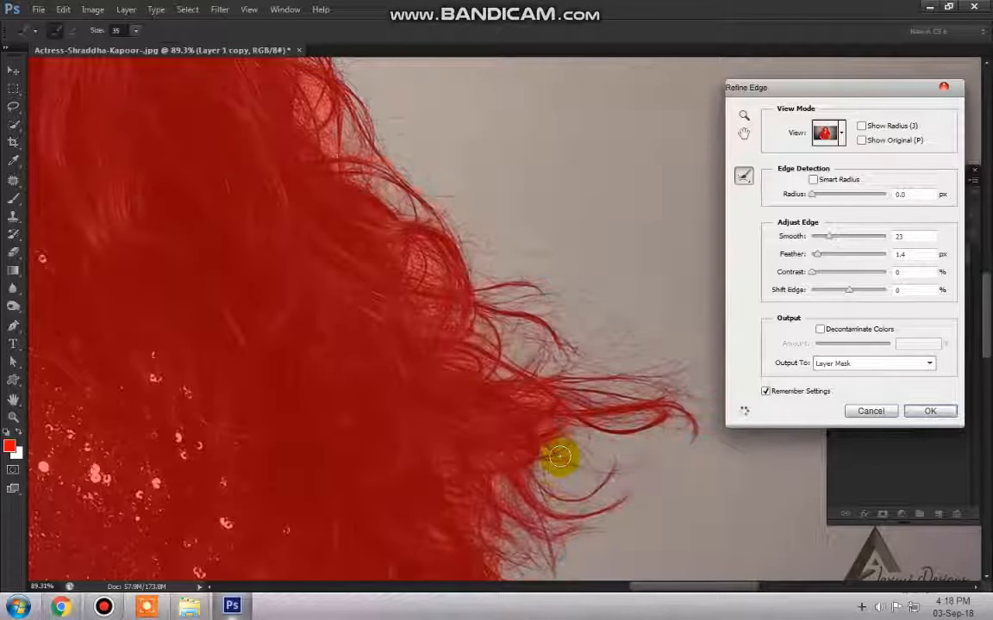
Brush the edge refinement along the underside of the right-hand hair and the sleeve edge below it
left_click_drag(539, 517, 517, 209)
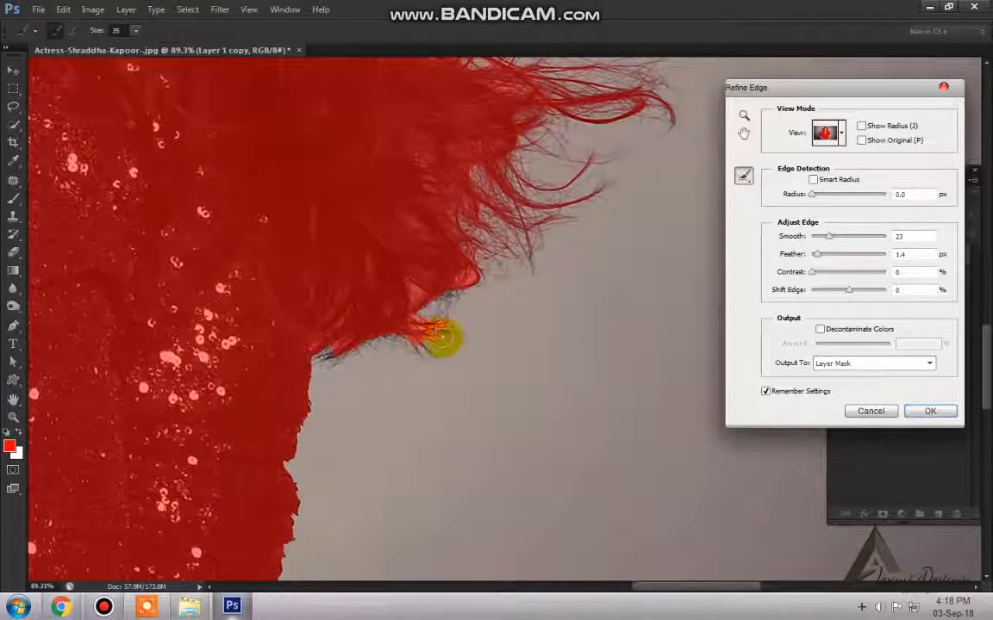
mouse_move(440, 337)
left_mouse_down()
mouse_move(324, 356)
mouse_move(297, 450)
mouse_move(293, 538)
left_mouse_up()
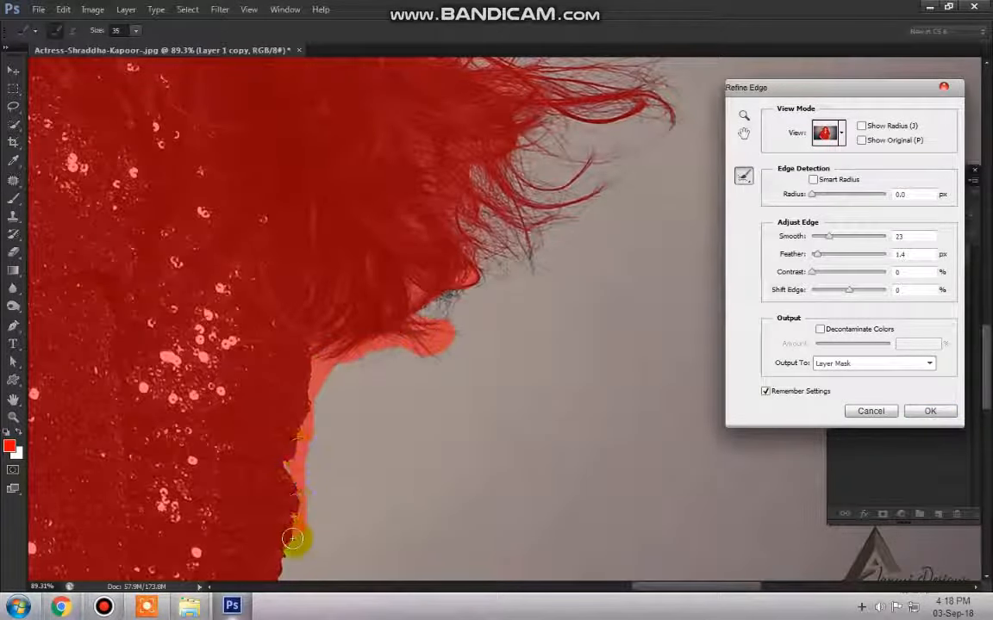
mouse_move(386, 338)
left_mouse_down()
mouse_move(445, 299)
mouse_move(411, 326)
mouse_move(516, 227)
mouse_move(558, 238)
mouse_move(506, 214)
left_mouse_up()
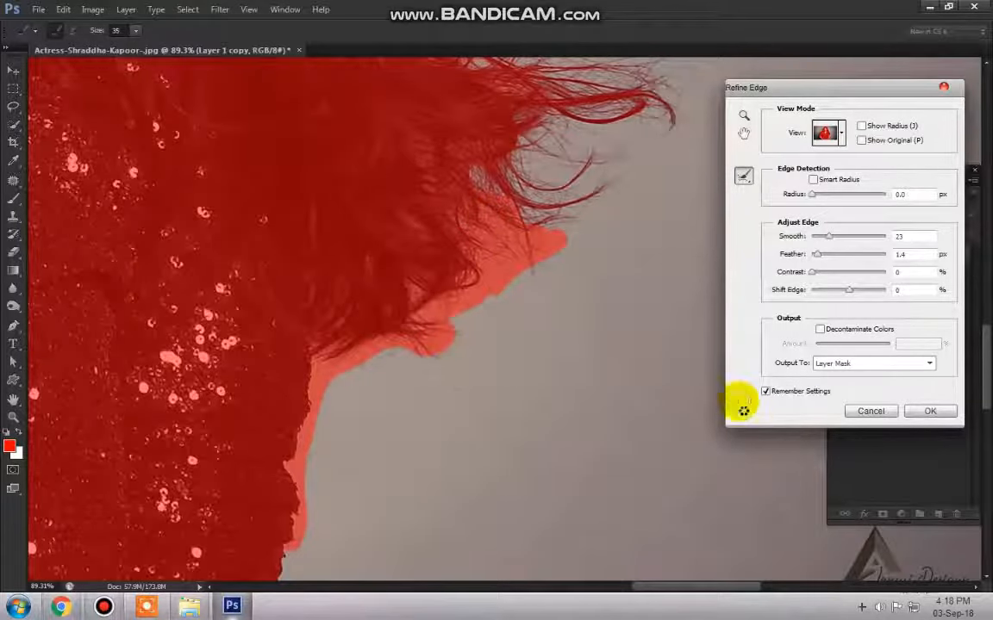
Output the refined selection to a Layer Mask and apply the edge refinement
left_click(872, 362)
left_click(845, 390)
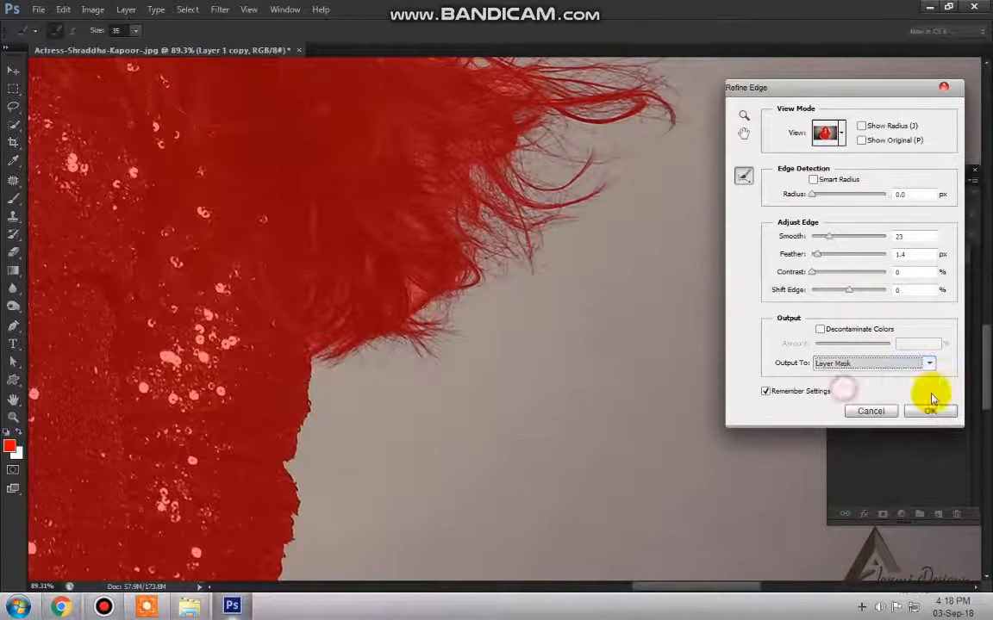
left_click(918, 411)
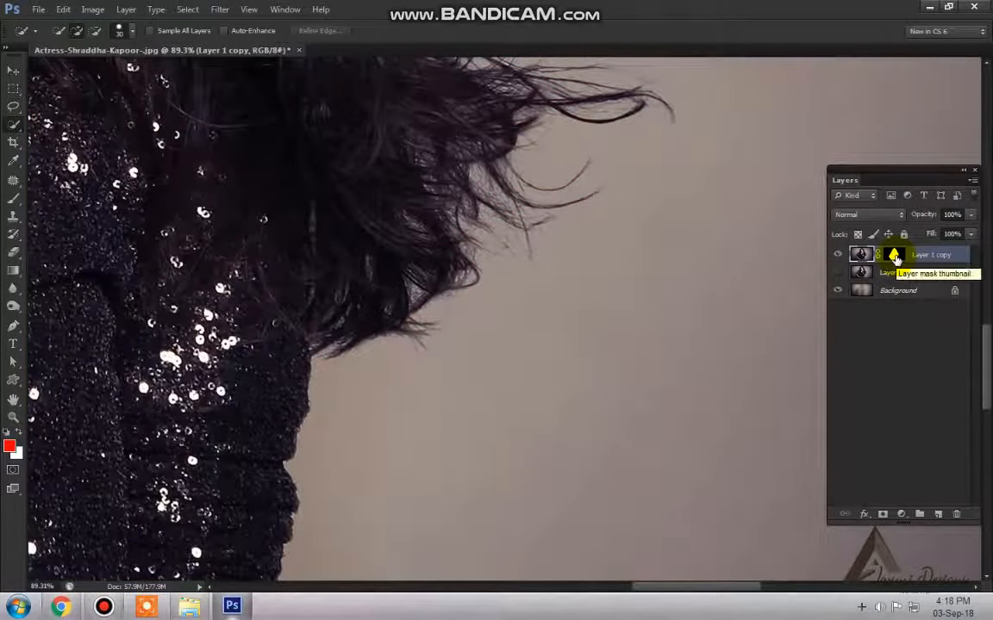
Duplicate the masked Layer 1 copy and apply the layer mask on the duplicate
key("ctrl+0")
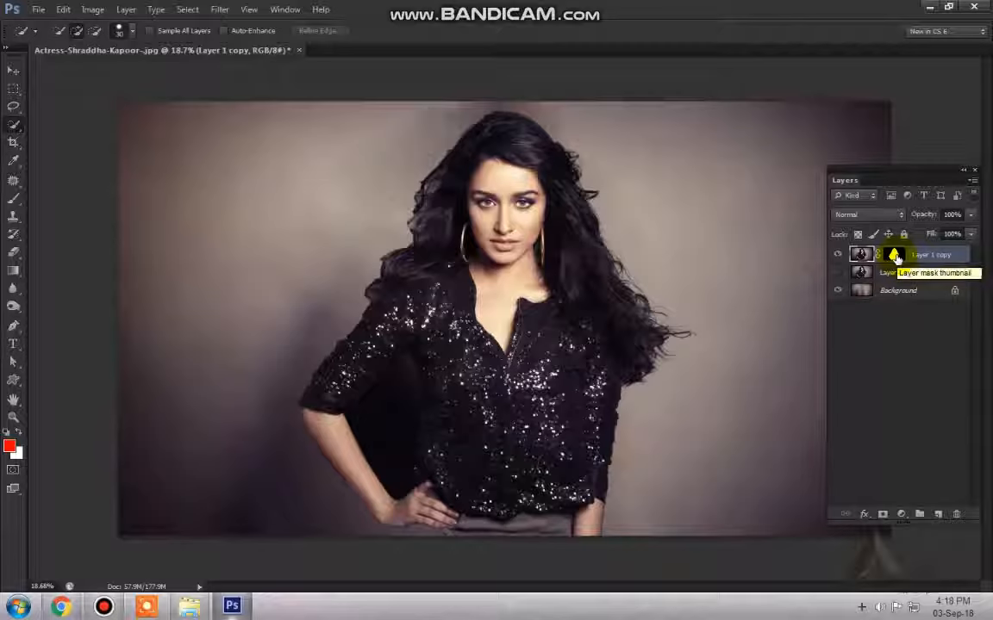
key("ctrl+j")
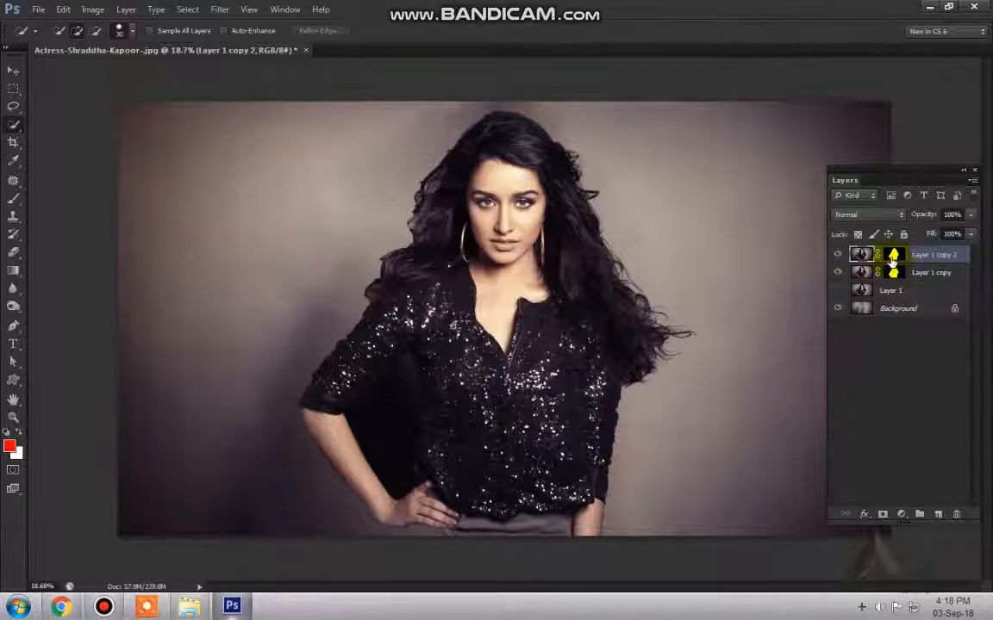
right_click(892, 255)
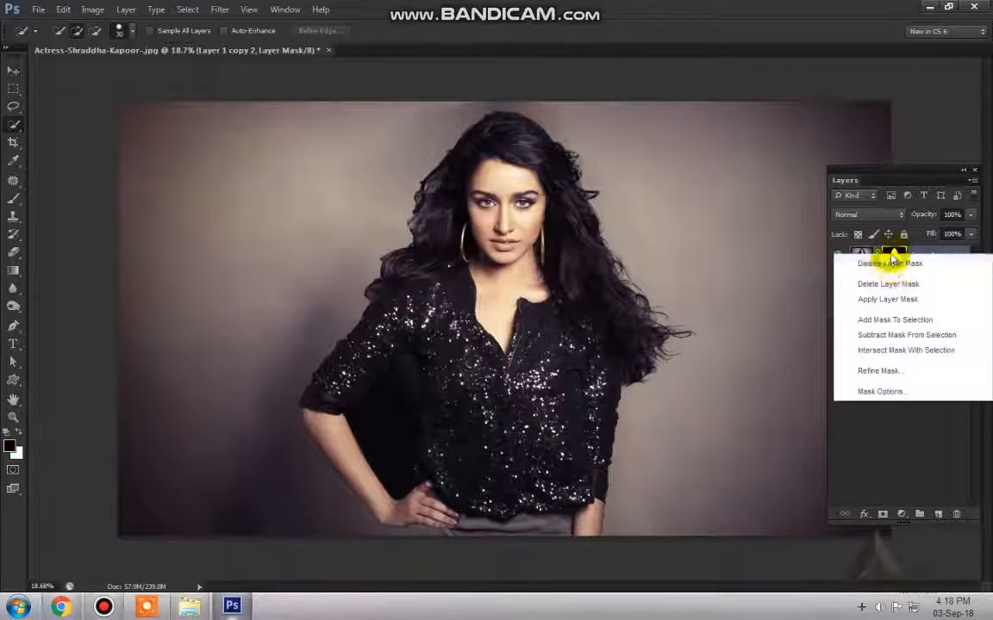
left_click(880, 300)
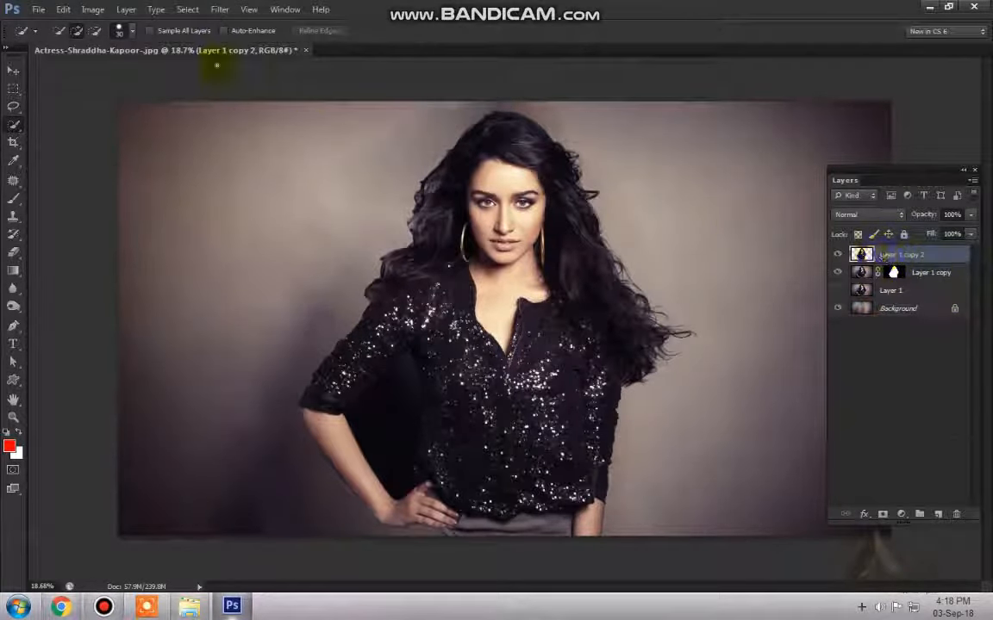
Open Liquify on Layer 1 copy 2 and stretch the woman's hair and right side outward to the image's right edge
left_click(220, 11)
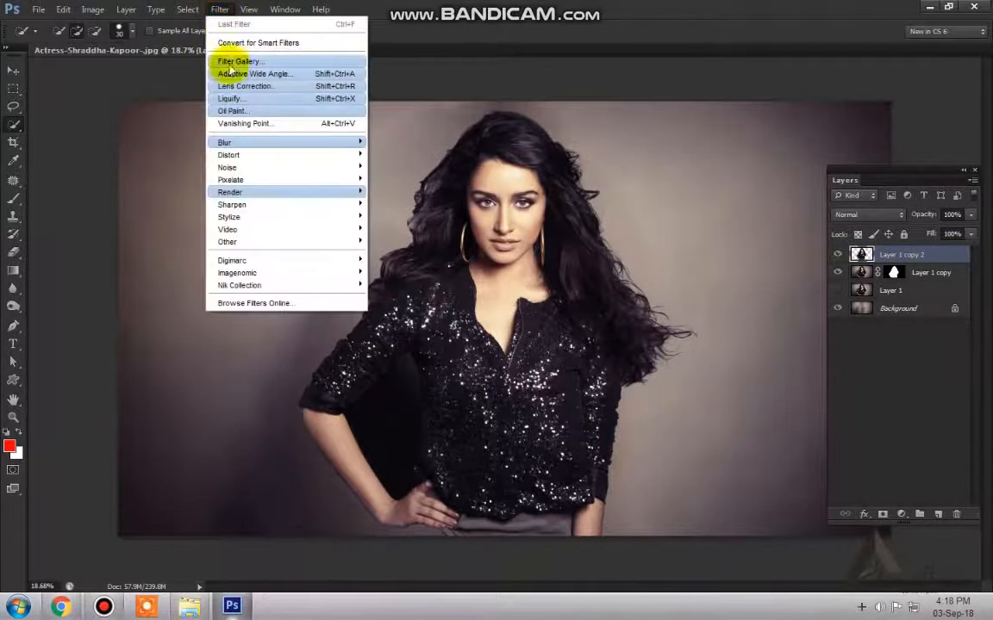
left_click(224, 95)
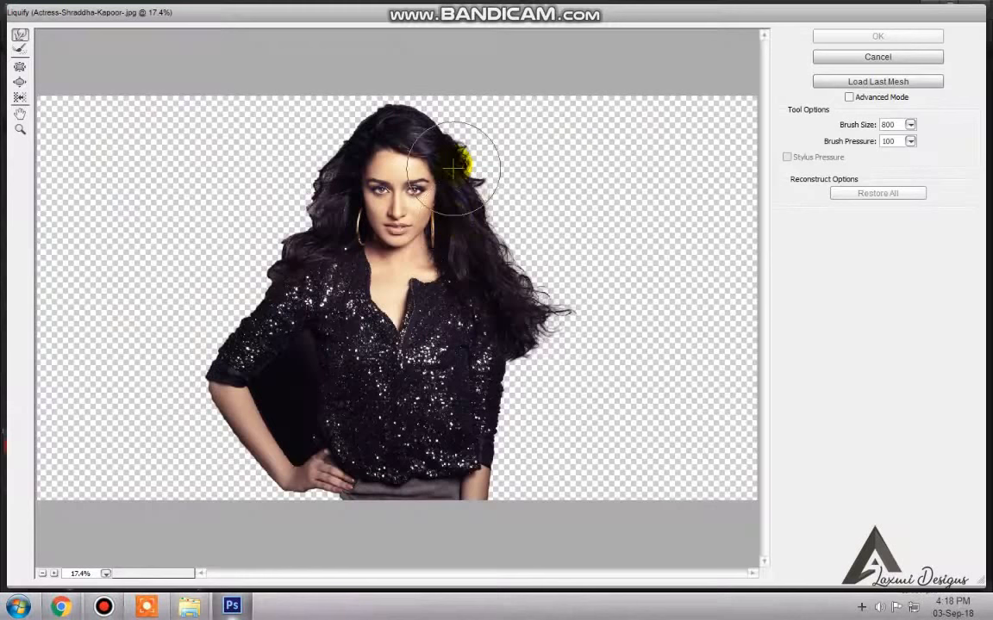
mouse_move(452, 168)
left_mouse_down()
mouse_move(435, 131)
mouse_move(500, 103)
left_mouse_up()
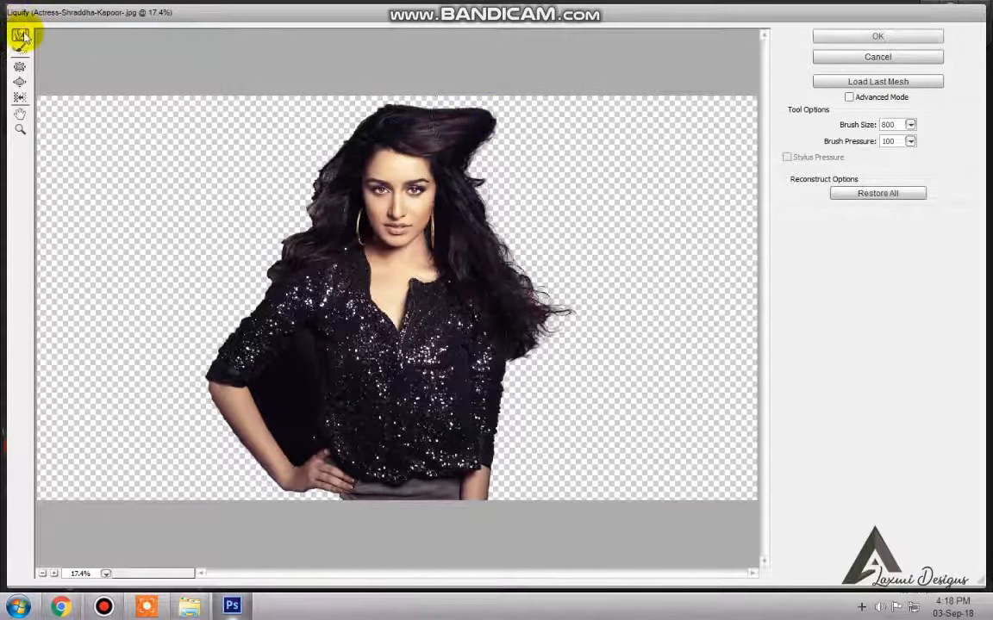
mouse_move(361, 84)
left_mouse_down()
mouse_move(502, 118)
mouse_move(465, 177)
mouse_move(656, 112)
mouse_move(512, 117)
mouse_move(591, 82)
mouse_move(417, 106)
mouse_move(546, 76)
mouse_move(514, 160)
mouse_move(703, 102)
mouse_move(534, 136)
mouse_move(675, 87)
mouse_move(555, 110)
mouse_move(682, 104)
mouse_move(715, 101)
left_mouse_up()
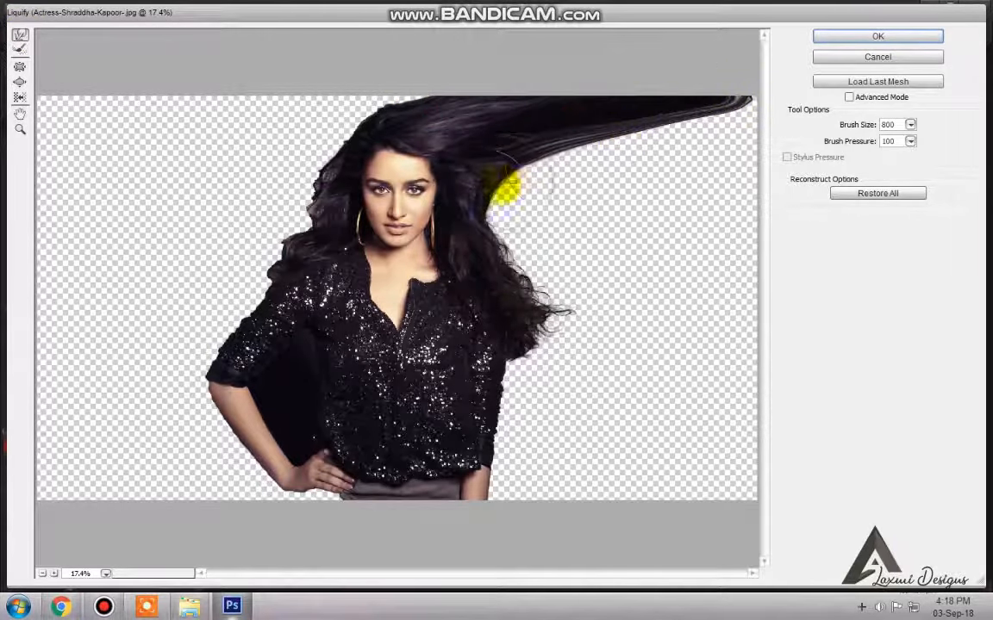
mouse_move(507, 185)
left_mouse_down()
mouse_move(481, 204)
mouse_move(610, 200)
mouse_move(495, 259)
mouse_move(544, 302)
mouse_move(525, 303)
mouse_move(625, 310)
mouse_move(536, 332)
mouse_move(579, 355)
mouse_move(493, 379)
mouse_move(608, 416)
mouse_move(509, 413)
mouse_move(498, 423)
mouse_move(565, 457)
mouse_move(496, 465)
mouse_move(488, 474)
mouse_move(542, 495)
mouse_move(495, 493)
mouse_move(596, 506)
mouse_move(556, 461)
mouse_move(613, 459)
mouse_move(541, 441)
mouse_move(603, 441)
mouse_move(540, 442)
mouse_move(687, 438)
mouse_move(533, 422)
mouse_move(595, 413)
mouse_move(523, 392)
mouse_move(652, 373)
mouse_move(550, 360)
mouse_move(699, 341)
mouse_move(586, 318)
mouse_move(645, 299)
mouse_move(709, 259)
mouse_move(560, 285)
mouse_move(696, 221)
mouse_move(521, 246)
mouse_move(642, 215)
mouse_move(524, 226)
mouse_move(627, 207)
mouse_move(513, 181)
mouse_move(642, 155)
mouse_move(569, 162)
mouse_move(694, 154)
mouse_move(752, 131)
mouse_move(595, 179)
mouse_move(778, 119)
mouse_move(655, 158)
mouse_move(732, 112)
mouse_move(653, 138)
mouse_move(765, 97)
left_mouse_up()
left_click_drag(689, 124, 789, 89)
left_click_drag(608, 199, 847, 176)
left_click_drag(605, 257, 829, 241)
left_click_drag(607, 258, 774, 289)
left_click_drag(599, 341, 803, 437)
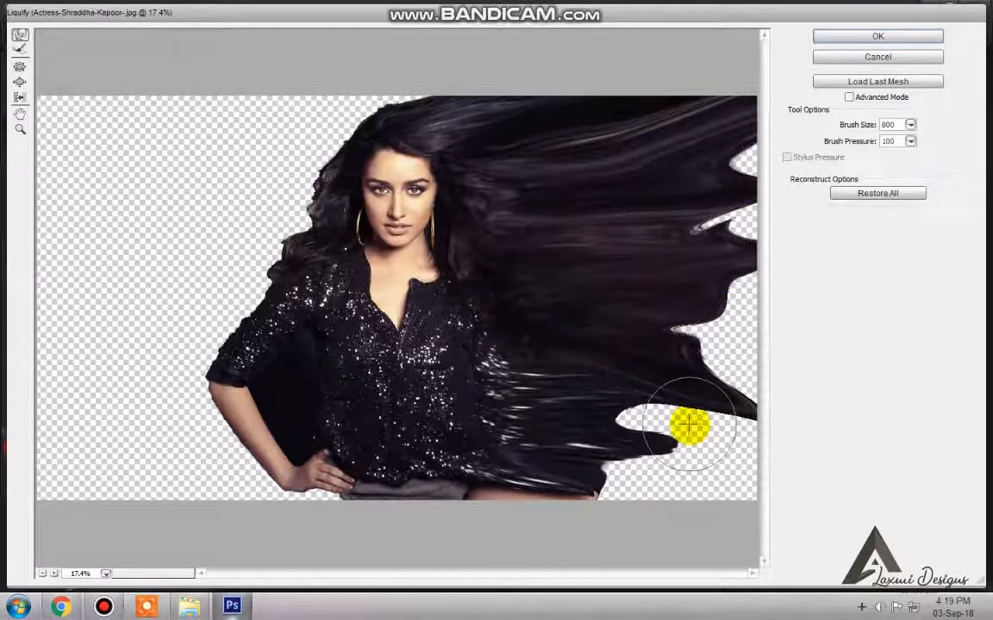
Warp the lower sleeve and hip area outward to fill the lower right corner of the image
left_click_drag(600, 416, 770, 468)
mouse_move(584, 469)
left_mouse_down()
mouse_move(619, 490)
mouse_move(765, 510)
left_mouse_up()
left_click_drag(612, 456, 800, 489)
left_click_drag(647, 465, 842, 500)
left_click_drag(658, 421, 784, 440)
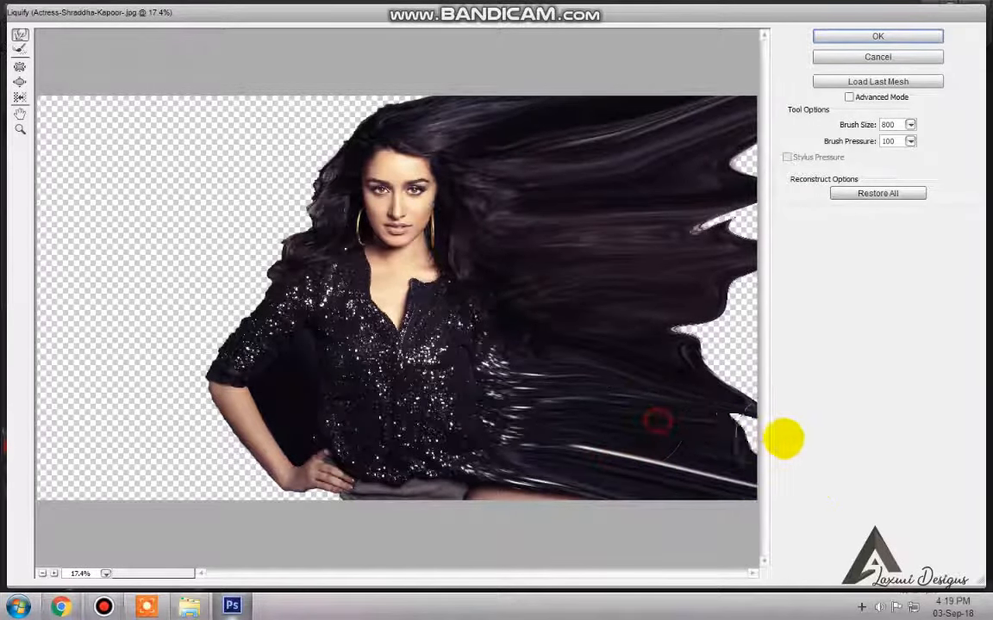
Push the stretched pixels over the remaining transparent gaps along the image's right edge, working from bottom to top
left_click_drag(683, 408, 773, 404)
left_click_drag(640, 333, 767, 332)
left_click_drag(679, 369, 774, 375)
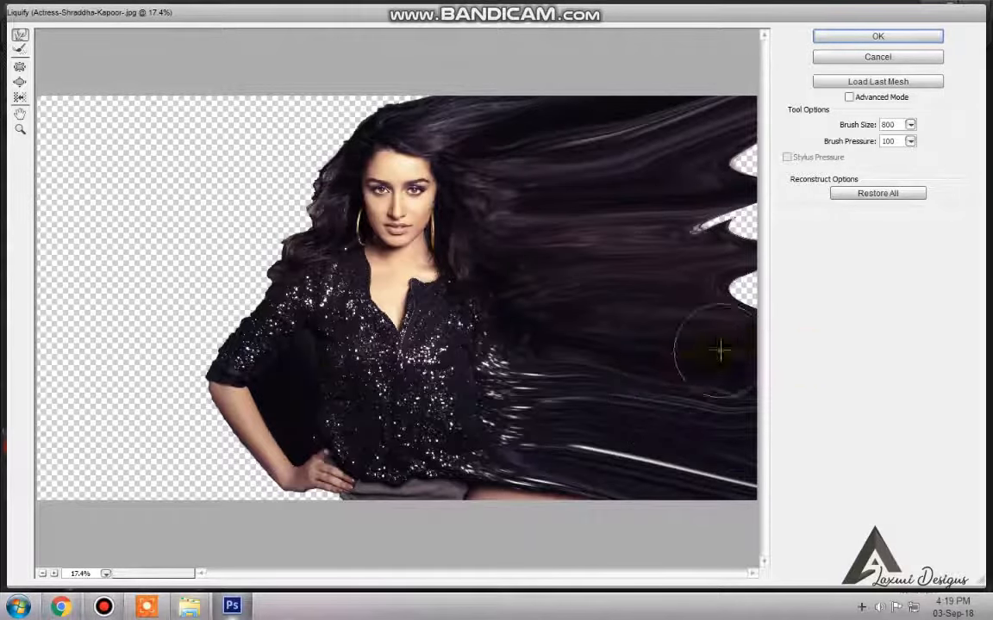
left_click_drag(720, 350, 827, 333)
left_click_drag(722, 314, 791, 250)
left_click_drag(691, 252, 780, 205)
mouse_move(726, 162)
left_mouse_down()
mouse_move(786, 131)
mouse_move(746, 155)
mouse_move(780, 142)
left_mouse_up()
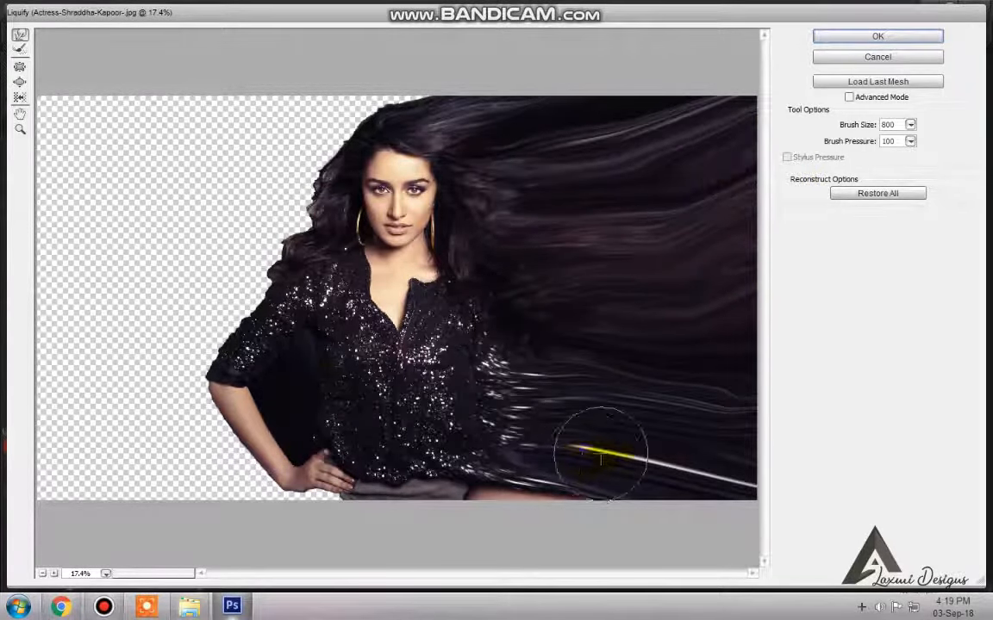
Swirl the stretched area to the right of the woman into wavy, smoke-like shapes and apply the Liquify filter
mouse_move(601, 457)
left_mouse_down()
mouse_move(661, 447)
mouse_move(636, 445)
mouse_move(674, 460)
mouse_move(613, 460)
mouse_move(643, 457)
mouse_move(662, 474)
mouse_move(646, 475)
mouse_move(648, 440)
mouse_move(659, 456)
mouse_move(700, 443)
left_mouse_up()
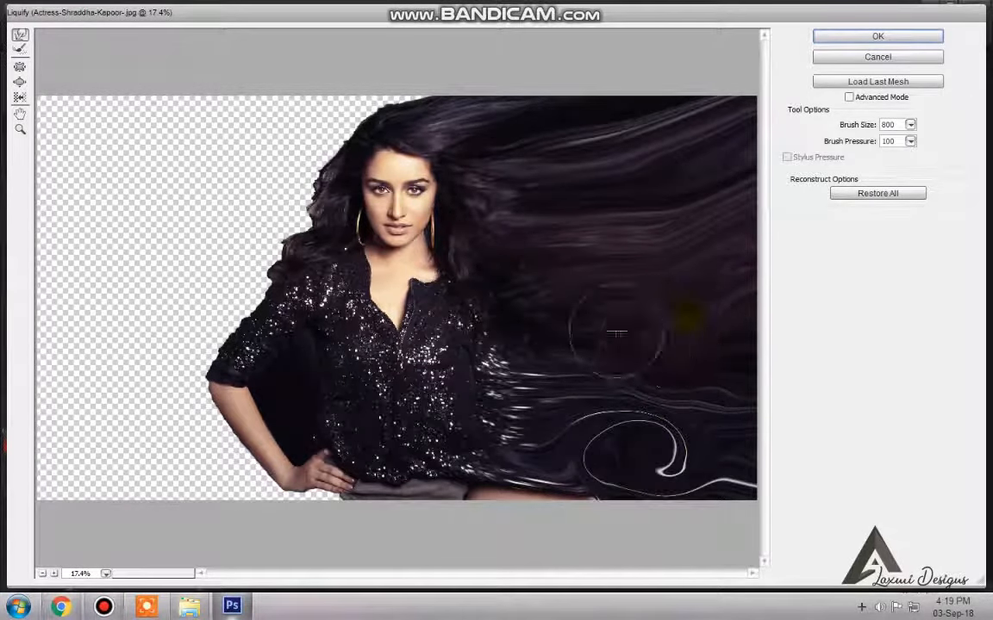
mouse_move(617, 333)
left_mouse_down()
mouse_move(659, 221)
mouse_move(636, 166)
mouse_move(676, 156)
mouse_move(611, 261)
mouse_move(594, 361)
mouse_move(556, 468)
mouse_move(538, 479)
mouse_move(591, 465)
mouse_move(586, 418)
mouse_move(653, 445)
mouse_move(614, 436)
mouse_move(594, 370)
mouse_move(656, 350)
mouse_move(664, 365)
mouse_move(616, 273)
mouse_move(573, 249)
mouse_move(534, 168)
mouse_move(561, 131)
mouse_move(501, 140)
mouse_move(636, 150)
mouse_move(536, 323)
mouse_move(592, 333)
mouse_move(686, 292)
mouse_move(653, 403)
mouse_move(696, 462)
mouse_move(658, 472)
left_mouse_up()
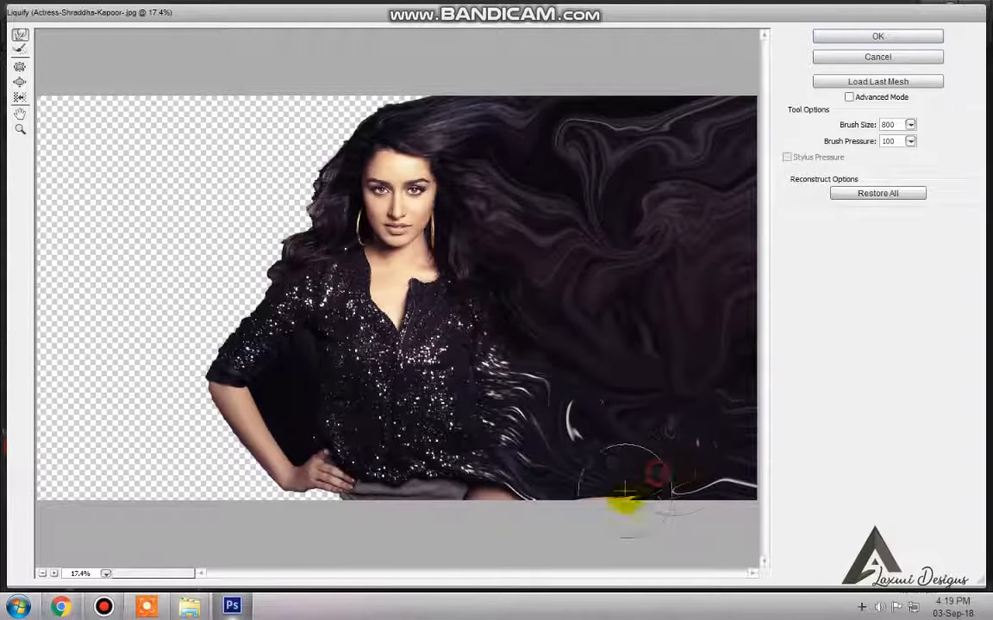
left_click(905, 41)
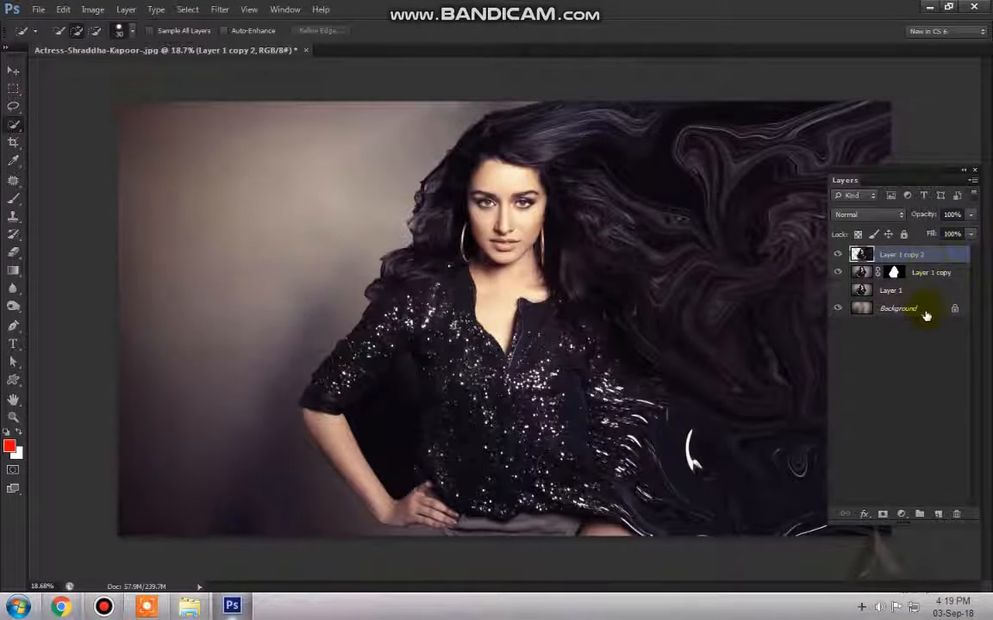
Duplicate Layer 1 copy, apply the duplicate's layer mask, and move it above Layer 1 copy 2
left_click(926, 275)
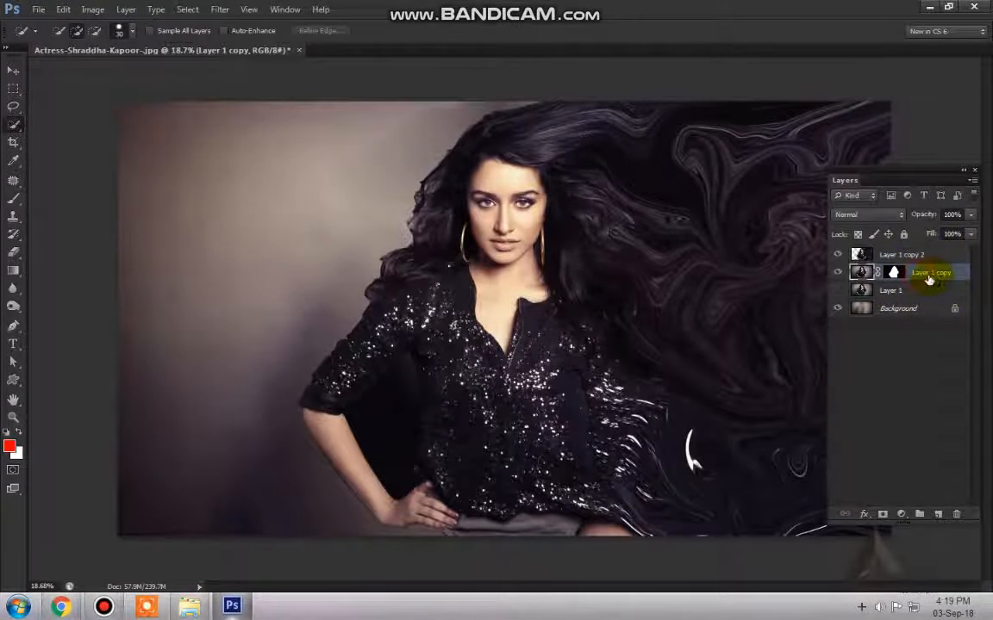
key("ctrl+j")
right_click(896, 274)
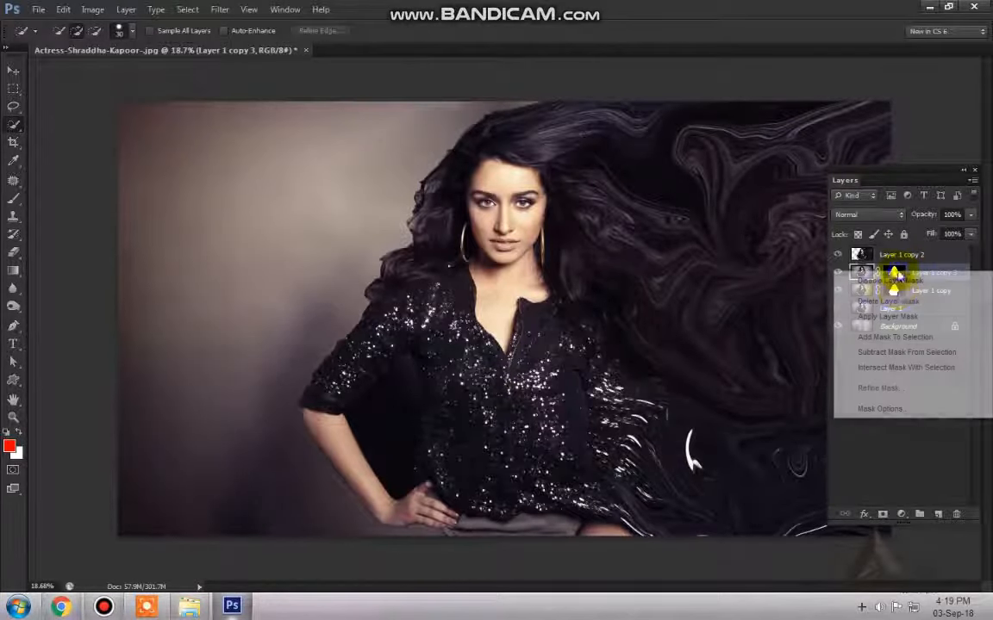
left_click(893, 299)
left_click_drag(892, 274, 888, 249)
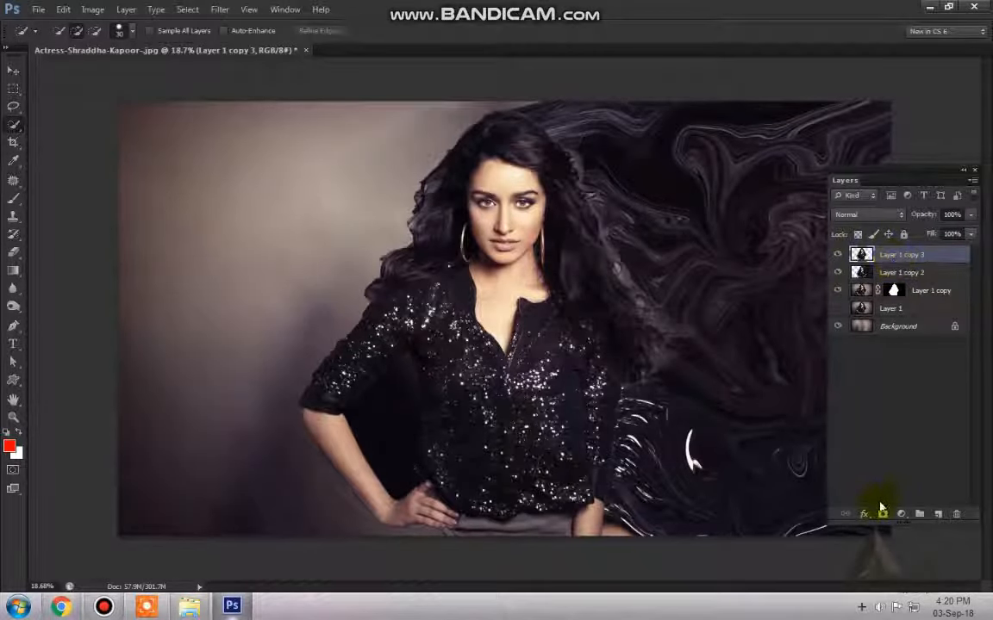
Add a white layer mask to Layer 1 copy 3 and an inverted, black mask to Layer 1 copy 2
left_click(881, 515)
left_click(898, 274)
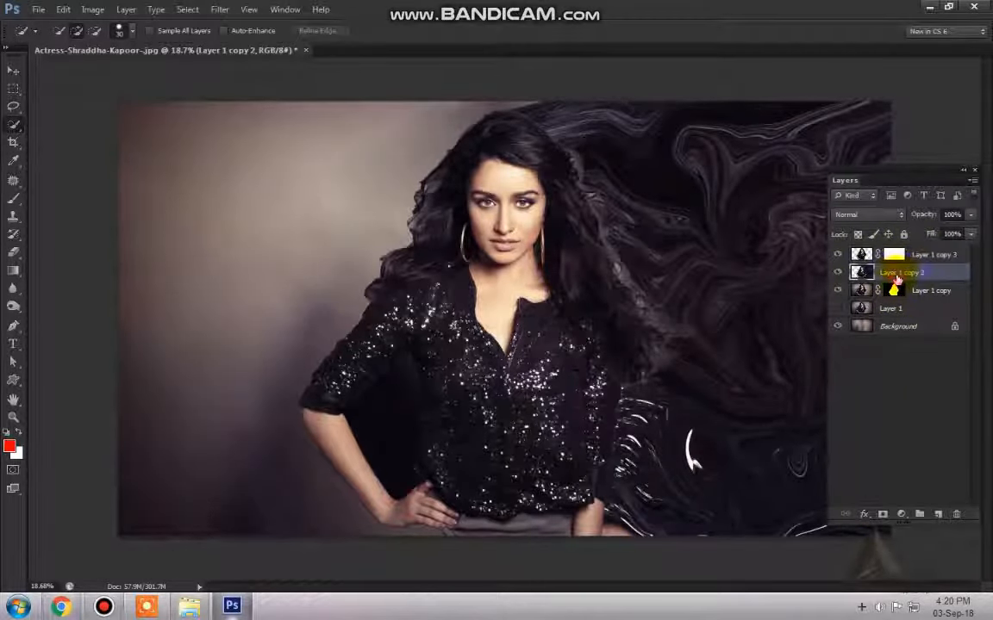
left_click(882, 515)
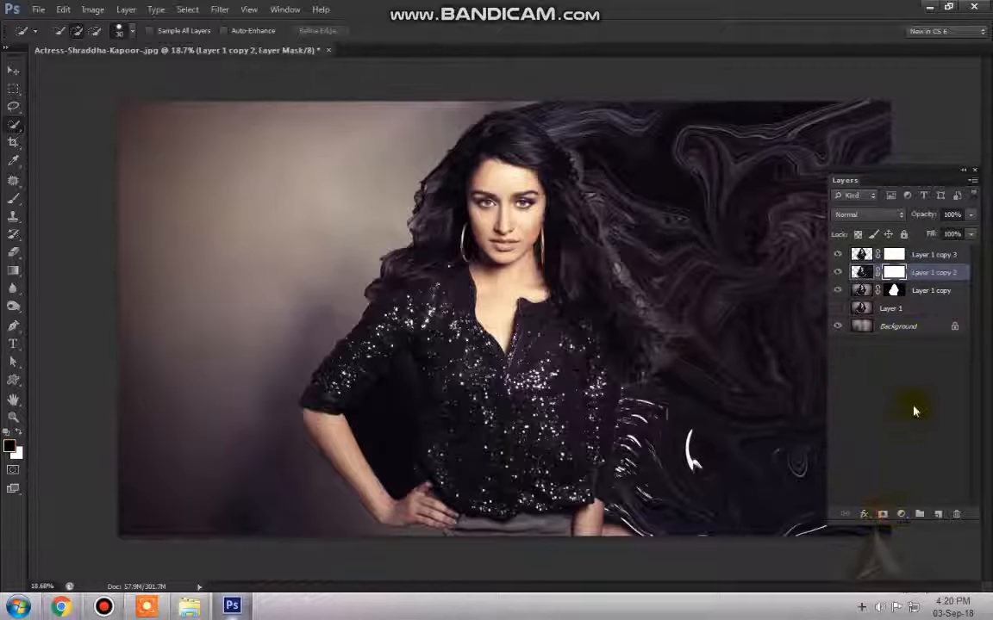
key("ctrl+i")
Duplicate the Background layer
left_click(889, 310)
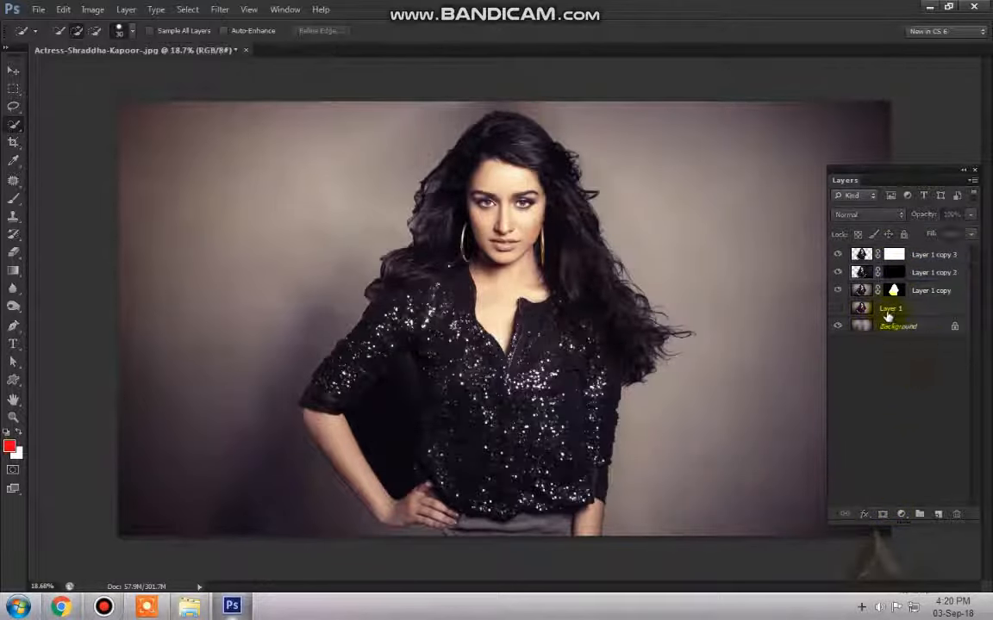
left_click(893, 327)
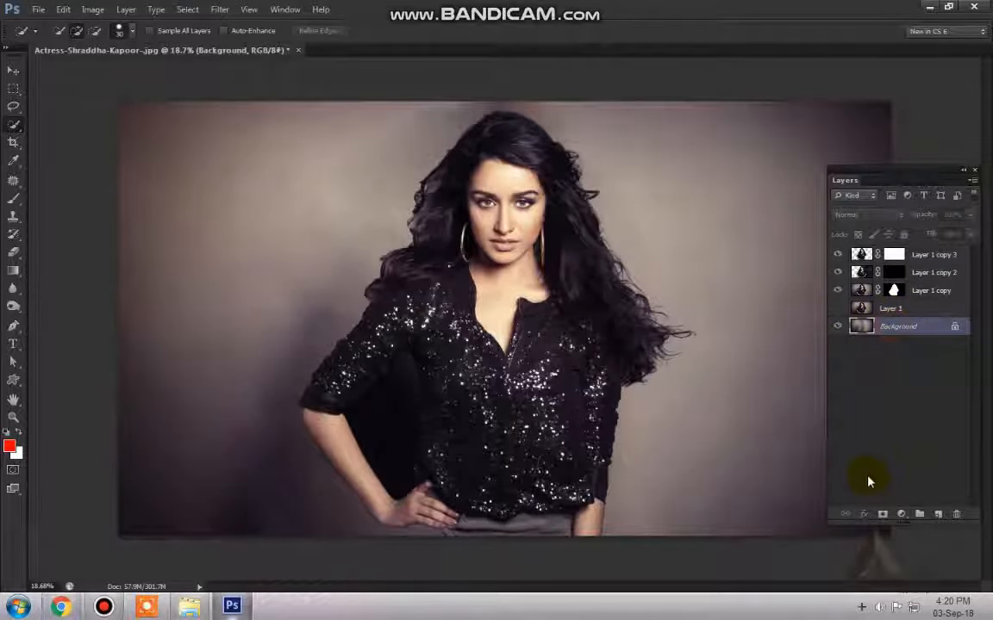
key("ctrl+j")
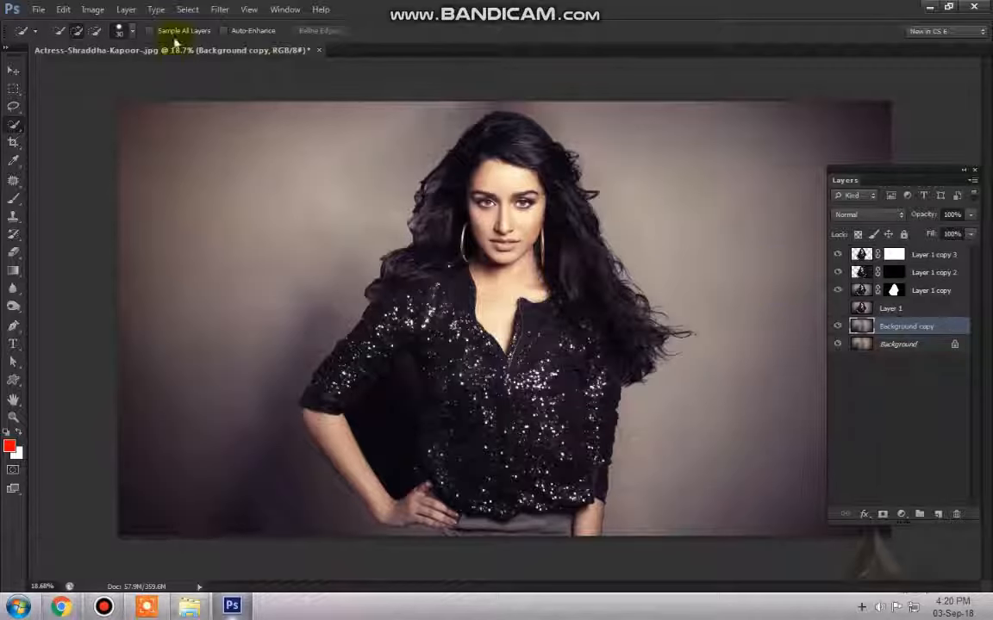
Convert the Background copy to black and white using Channel Mixer with Monochrome enabled and a slightly adjusted Constant
left_click(93, 9)
mouse_move(204, 41)
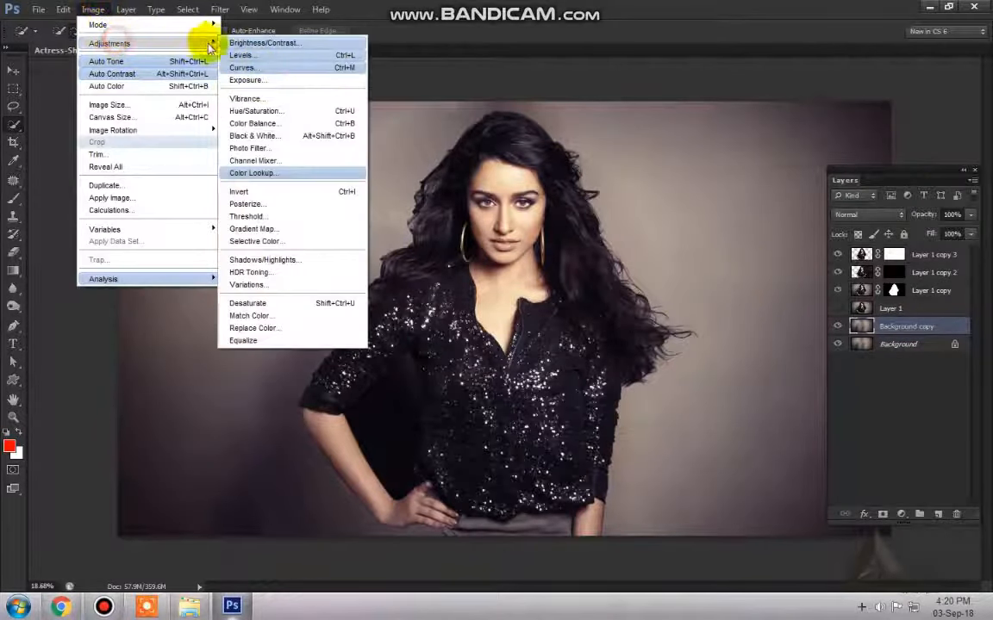
left_click(263, 161)
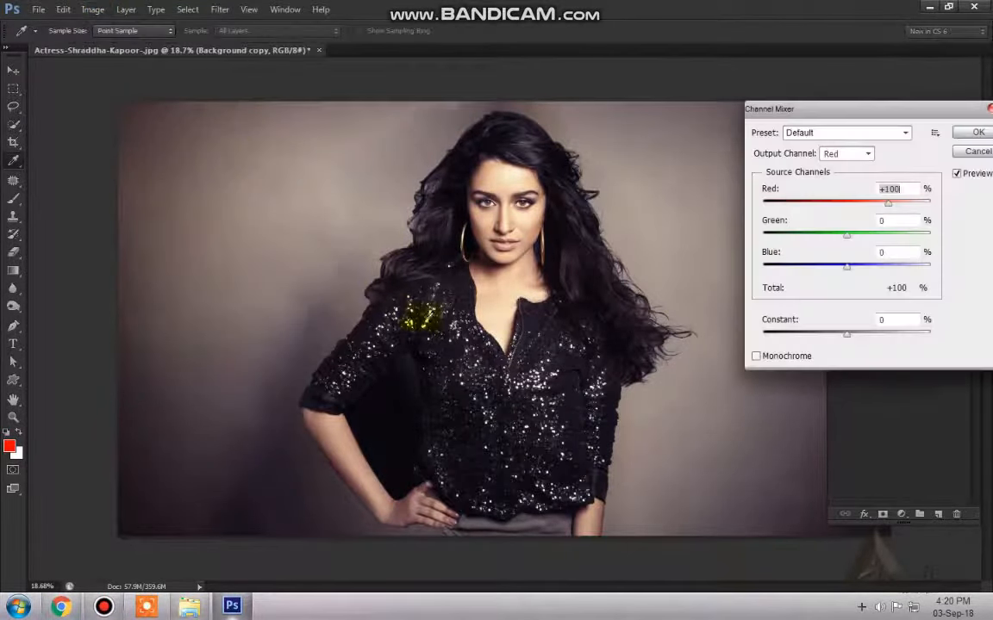
left_click(789, 355)
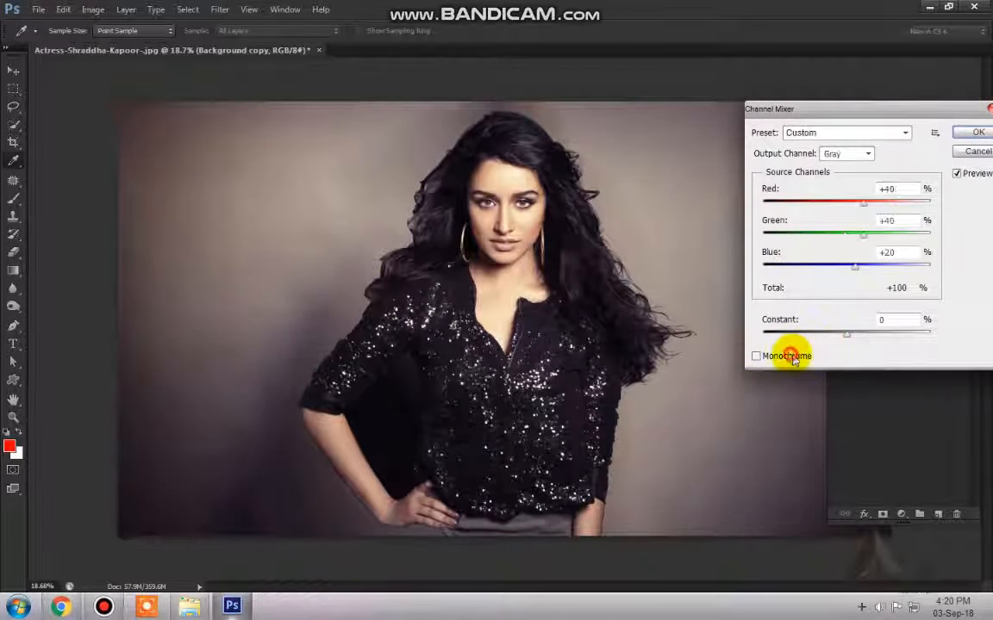
left_click_drag(845, 333, 853, 338)
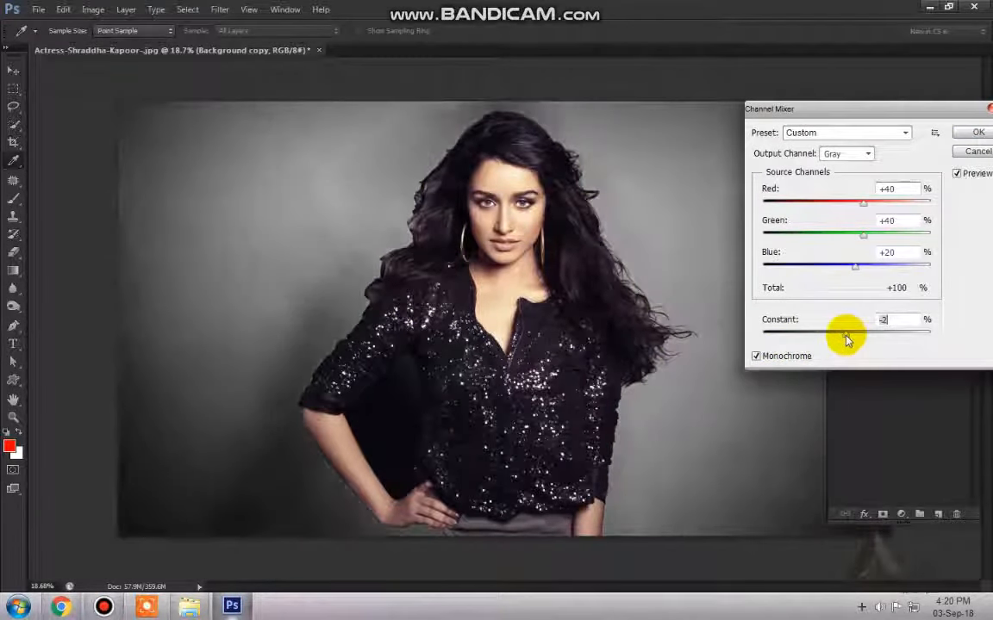
left_click(975, 132)
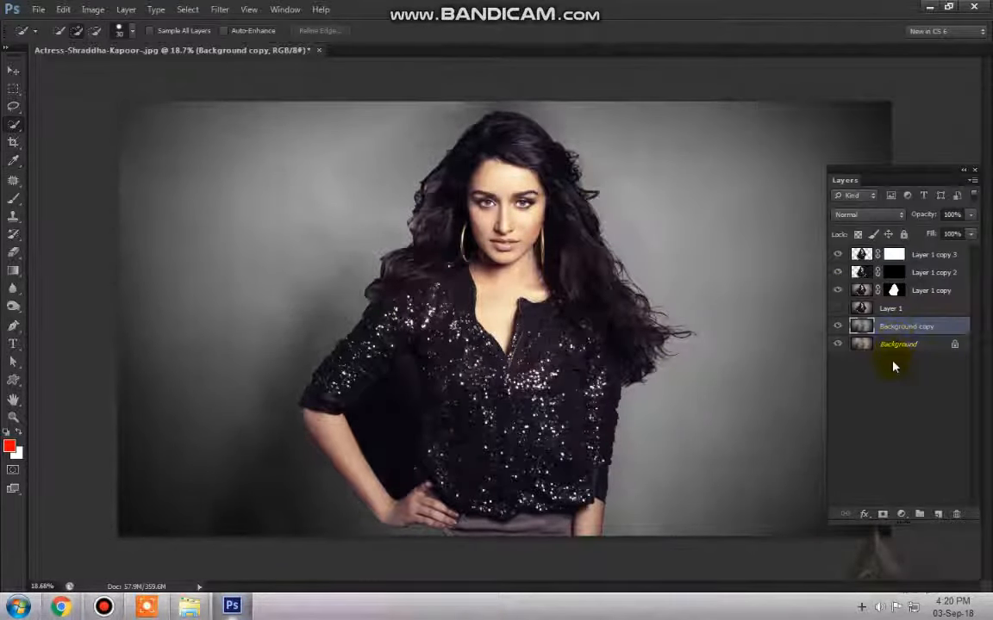
Activate the Brush tool on Layer 1 copy 3's mask and load 20 Smoke Brushes from the 20 Smoke PS Brushes abr. Vol.5 folder
left_click(877, 271)
left_click(894, 256)
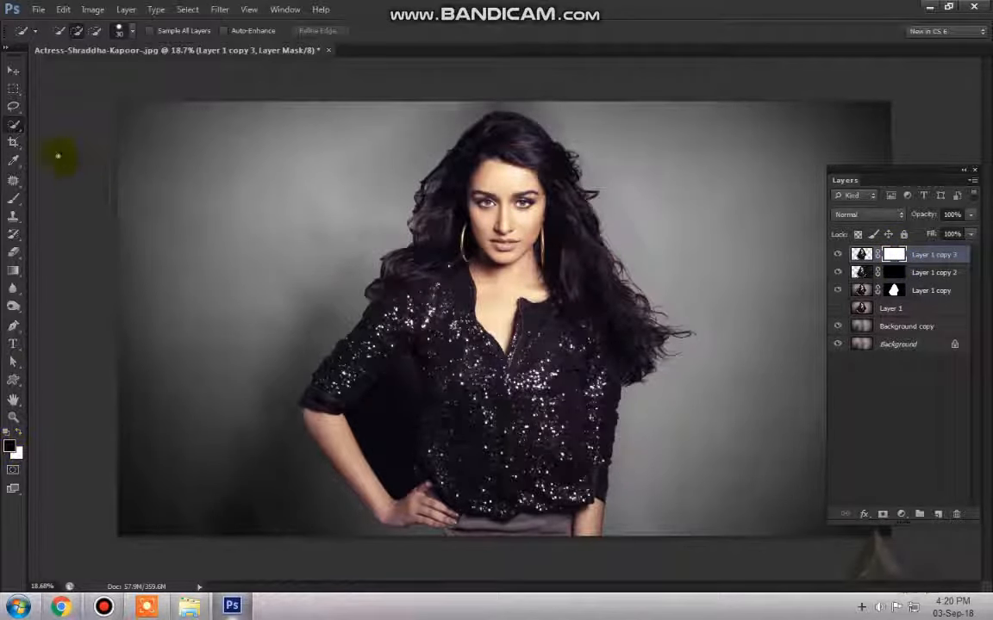
left_click(14, 197)
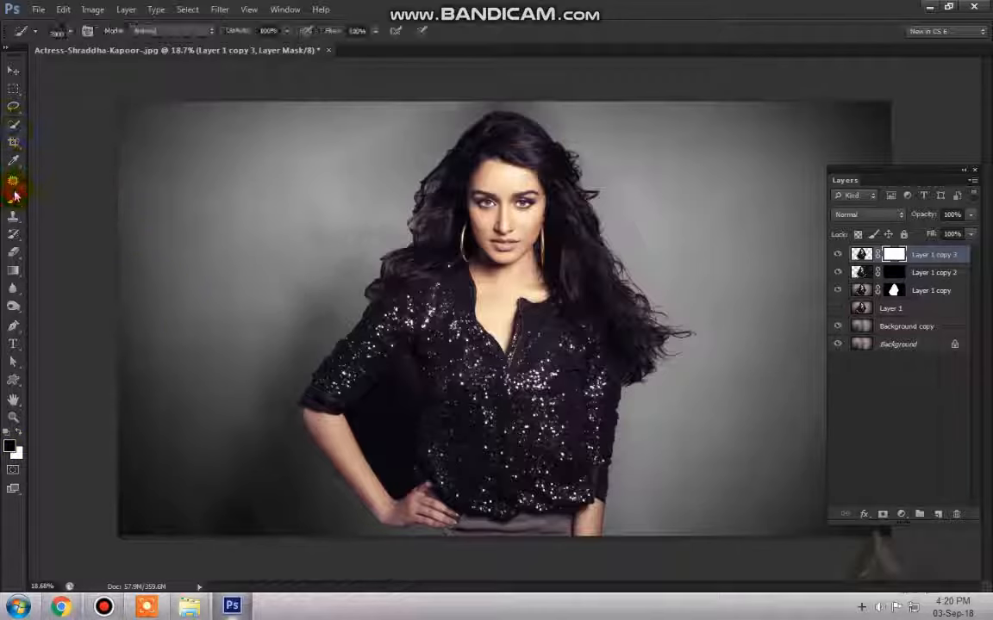
left_click(71, 32)
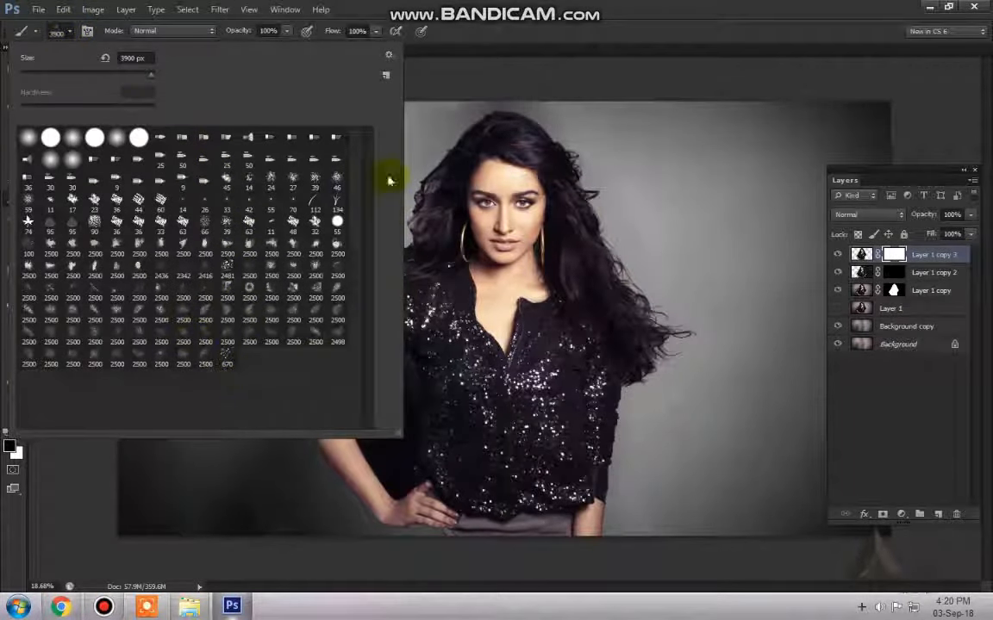
left_click(387, 58)
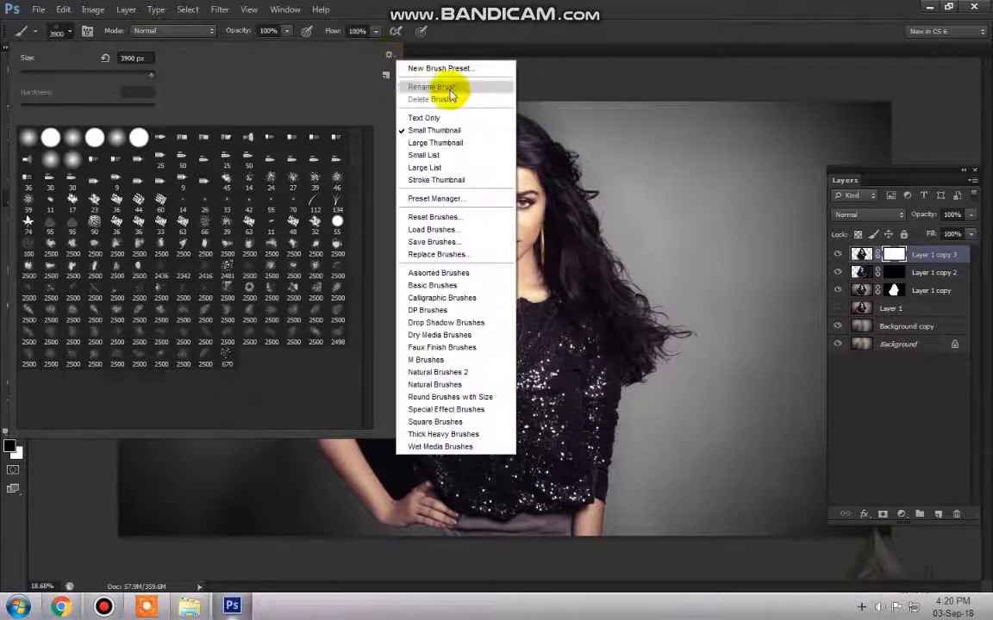
left_click(439, 233)
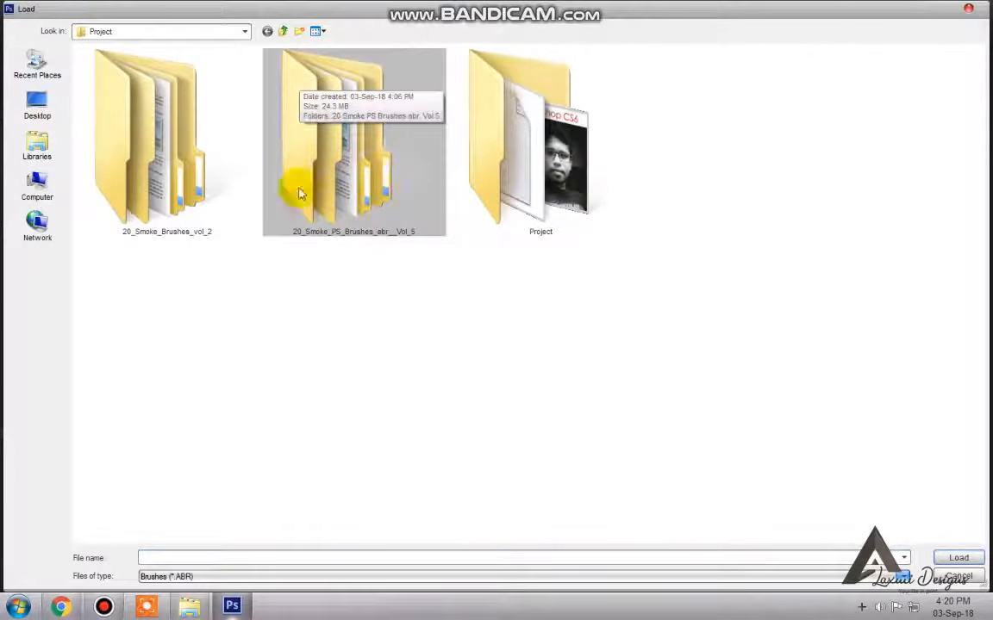
double_click(389, 199)
double_click(189, 69)
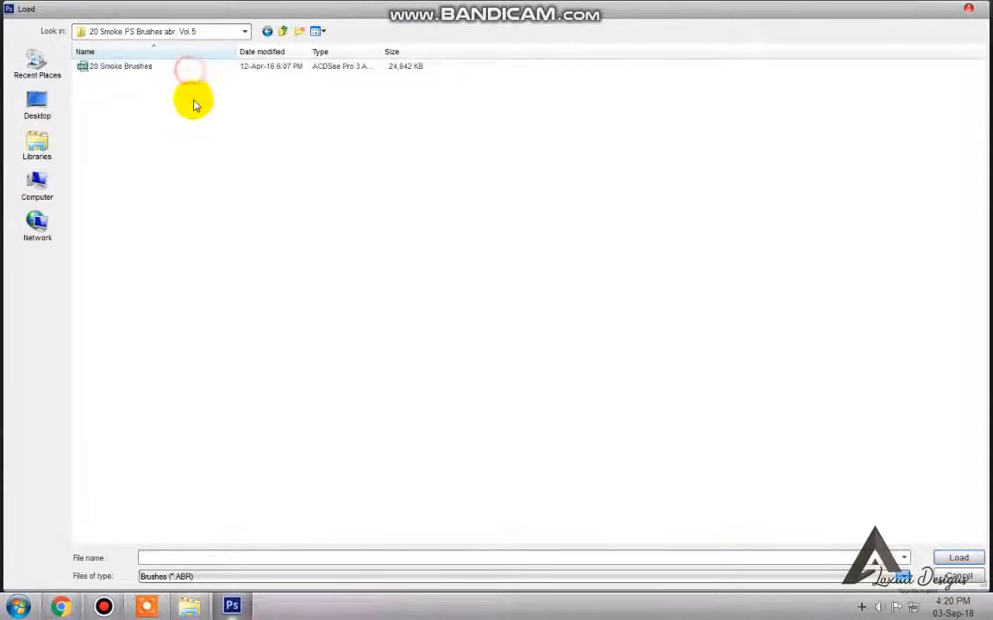
left_click(156, 67)
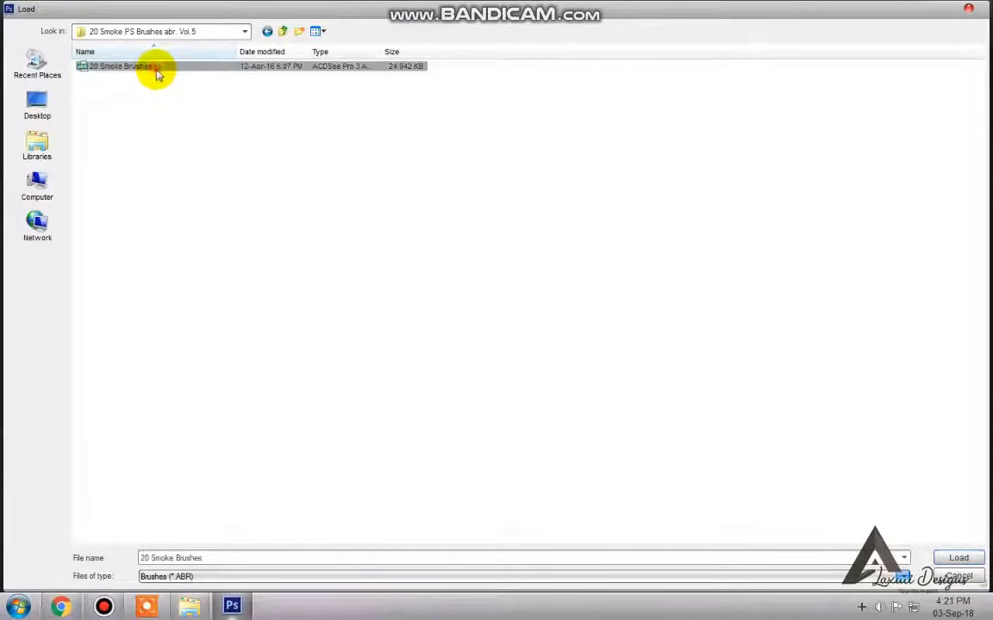
left_click(959, 559)
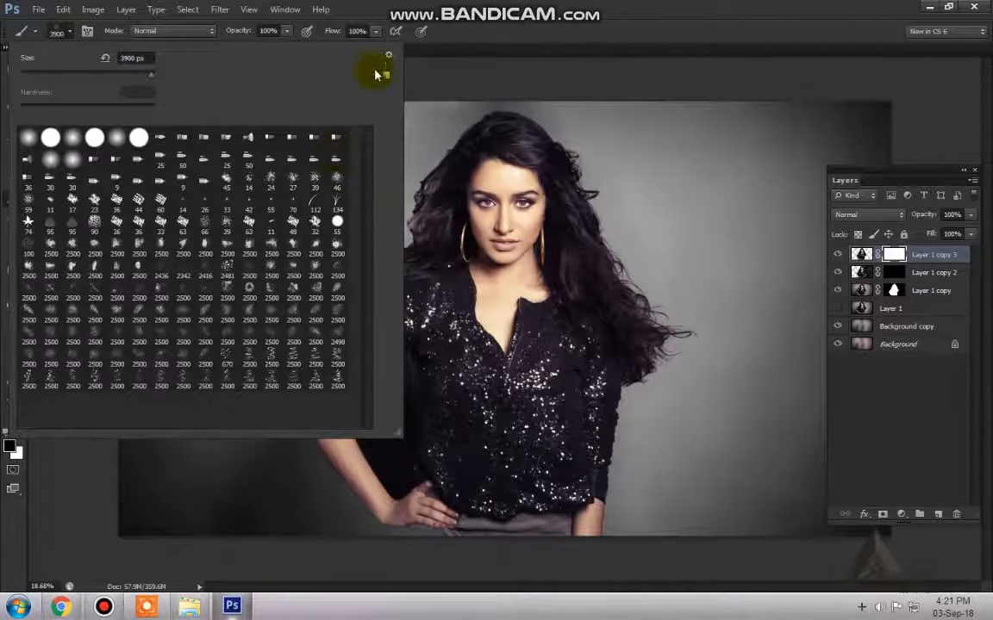
Load the second 20 Smoke Brushes set from the 20 Smoke Brushes vol.2 folder
left_click(387, 55)
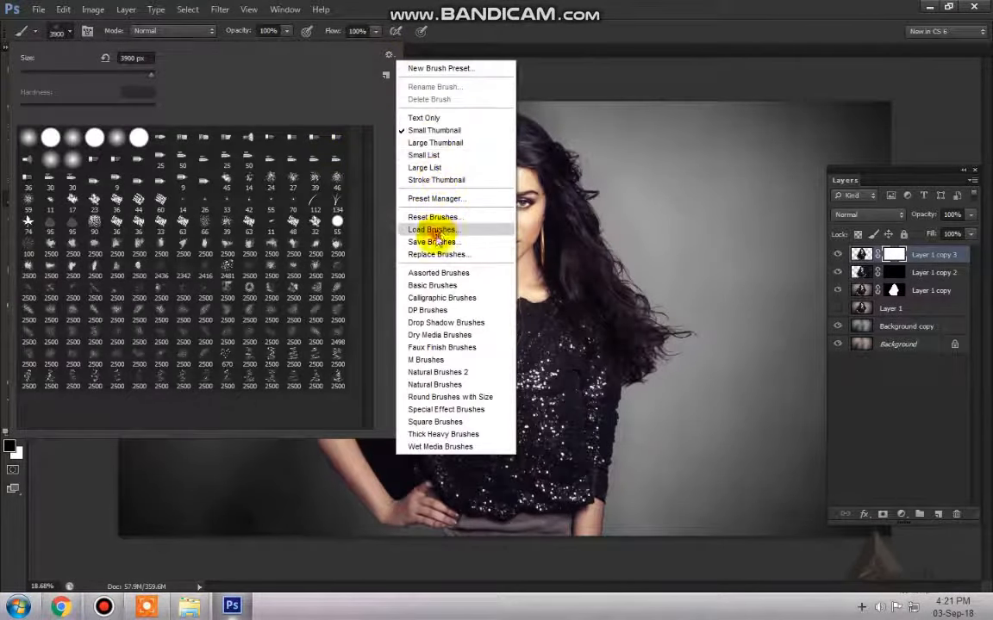
left_click(433, 230)
key("BackSpace")
key("BackSpace")
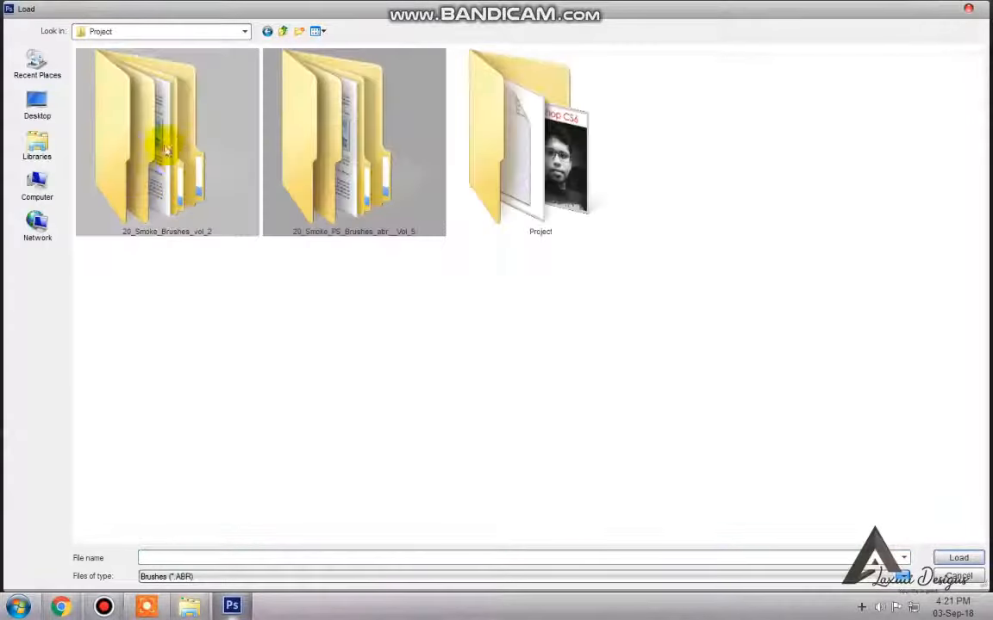
left_click(200, 302)
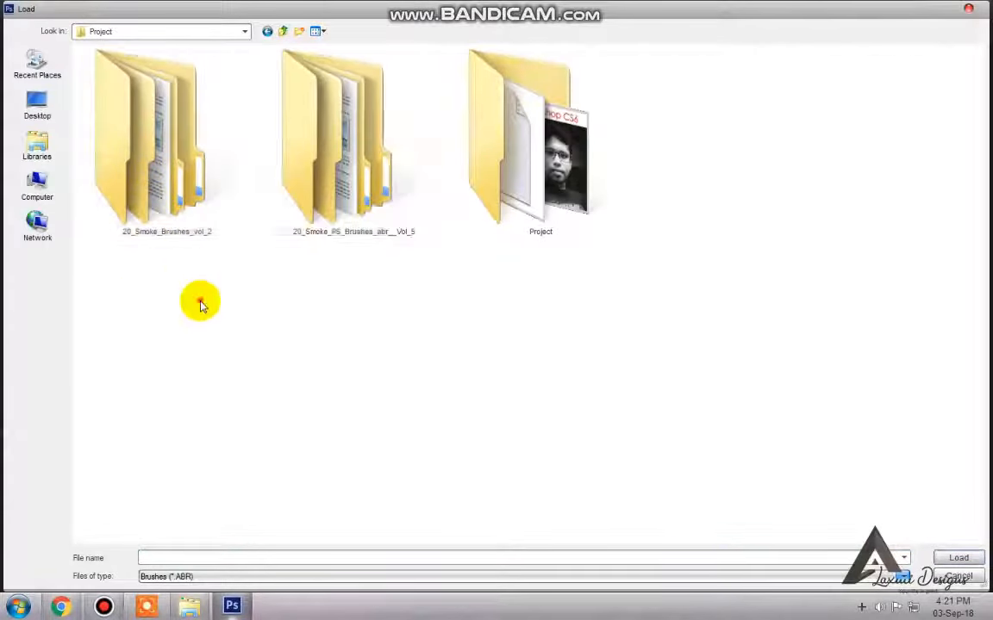
left_click(179, 188)
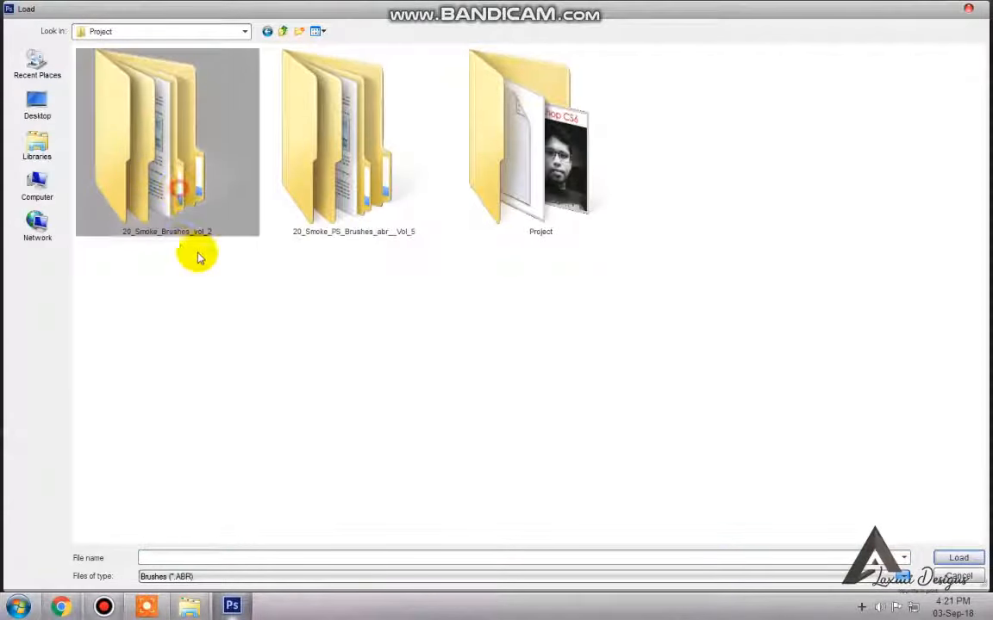
double_click(162, 212)
left_click(128, 68)
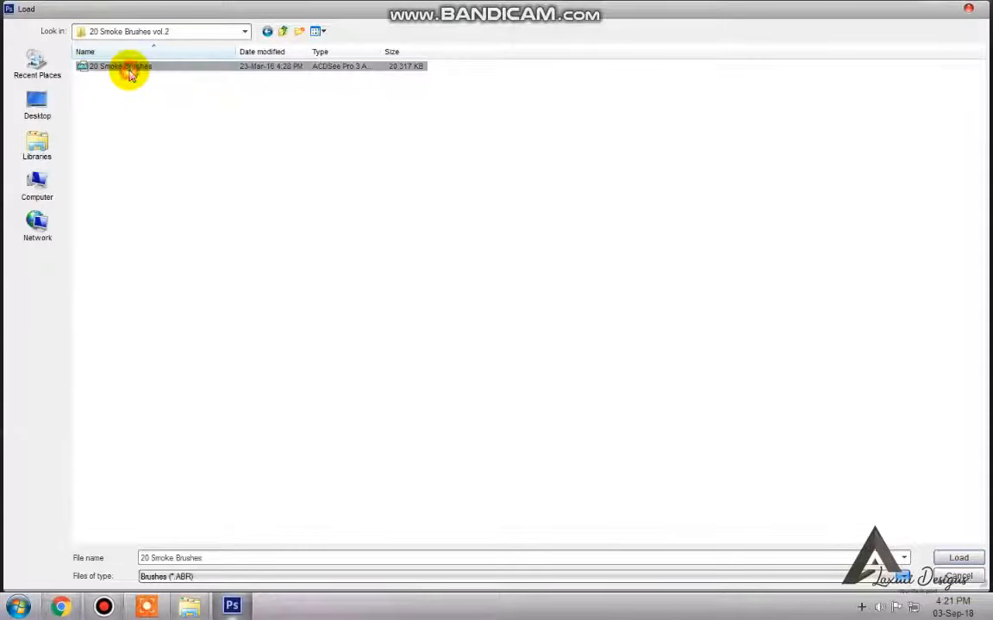
left_click(955, 559)
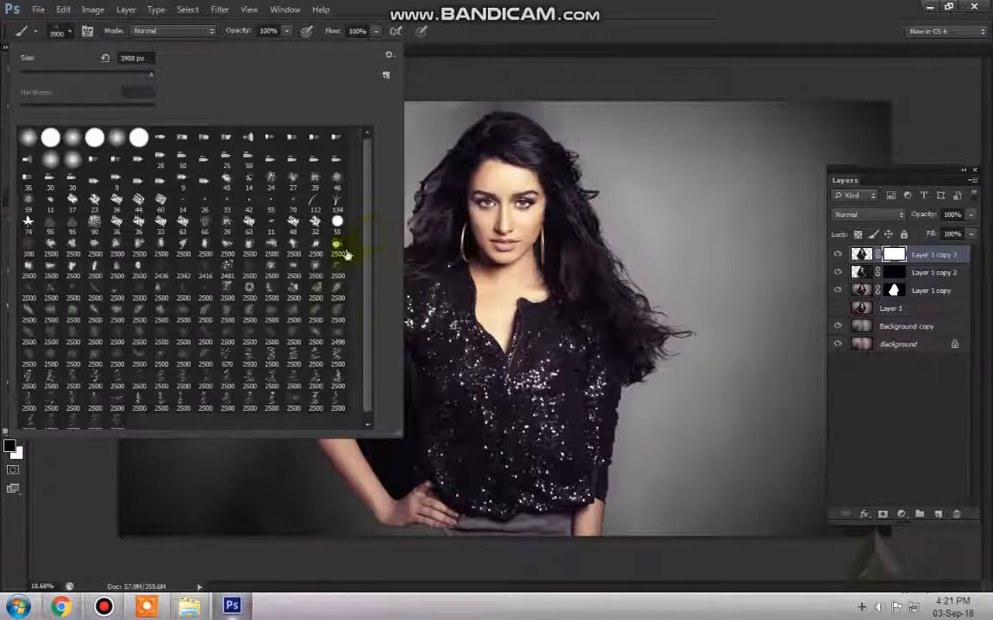
Choose a 2500 px smoke brush, set its tip angle to 118°, and target the layer mask of Layer 1 copy 3
left_click(314, 397)
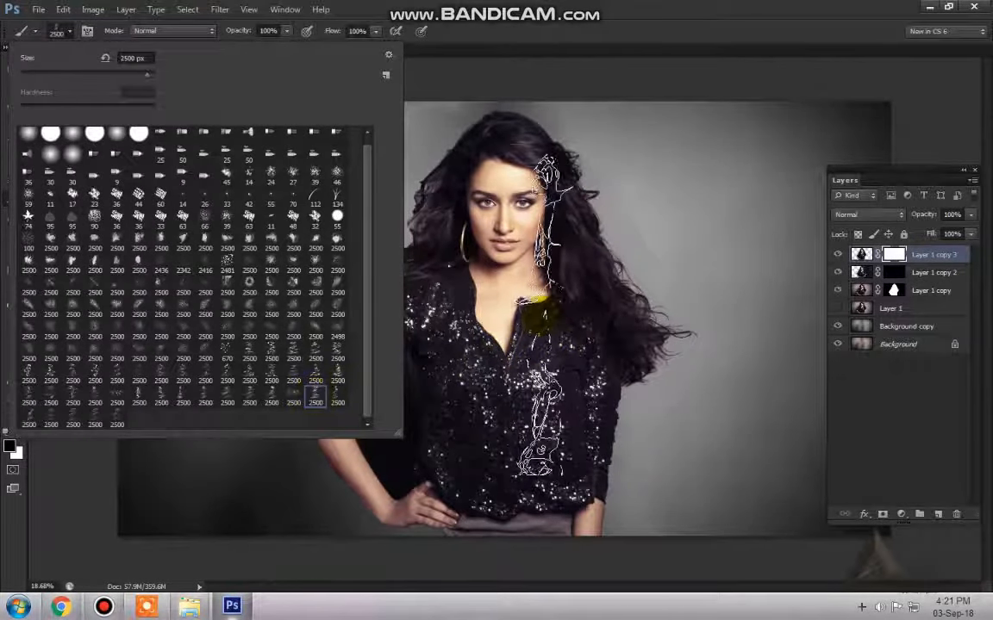
left_click(560, 314)
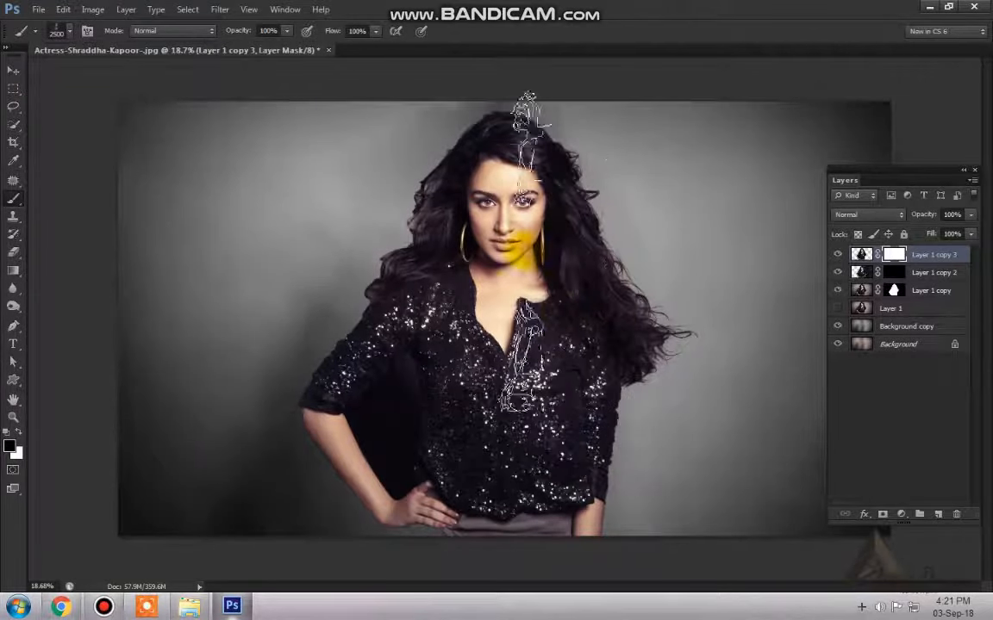
left_click(87, 31)
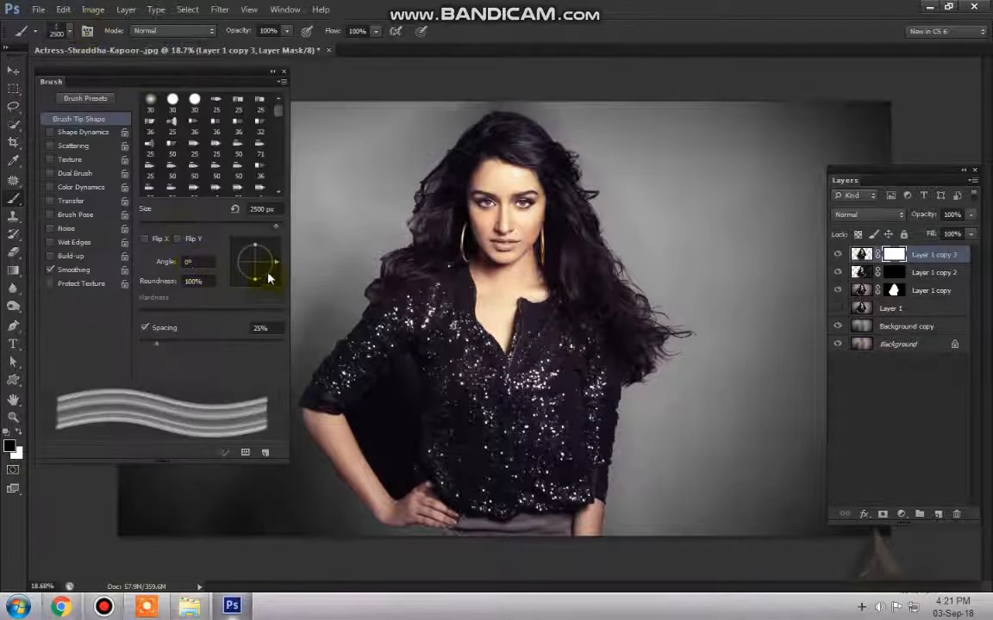
left_click_drag(273, 261, 255, 250)
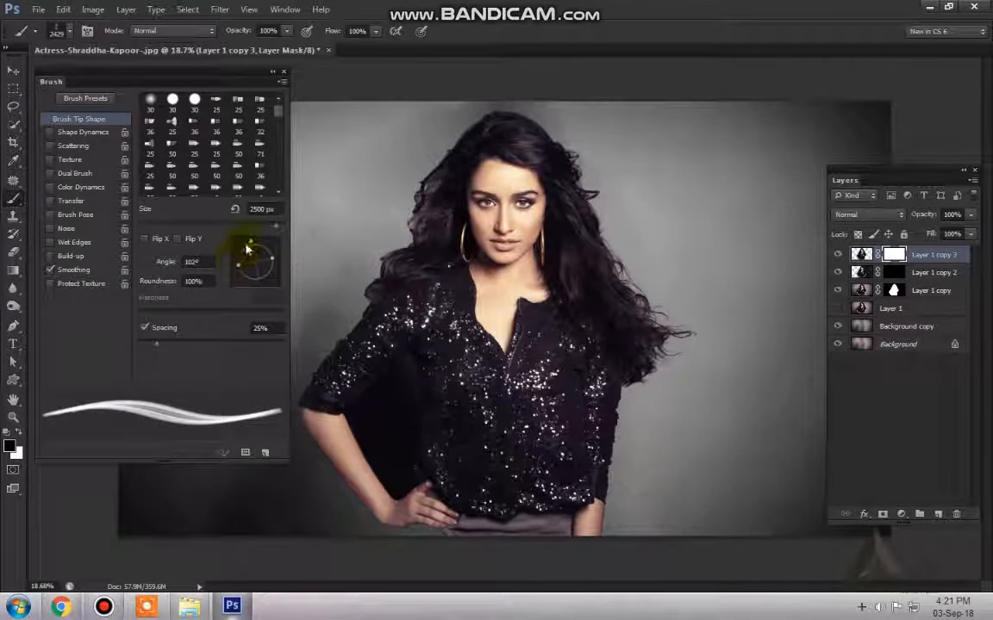
left_click_drag(246, 250, 247, 249)
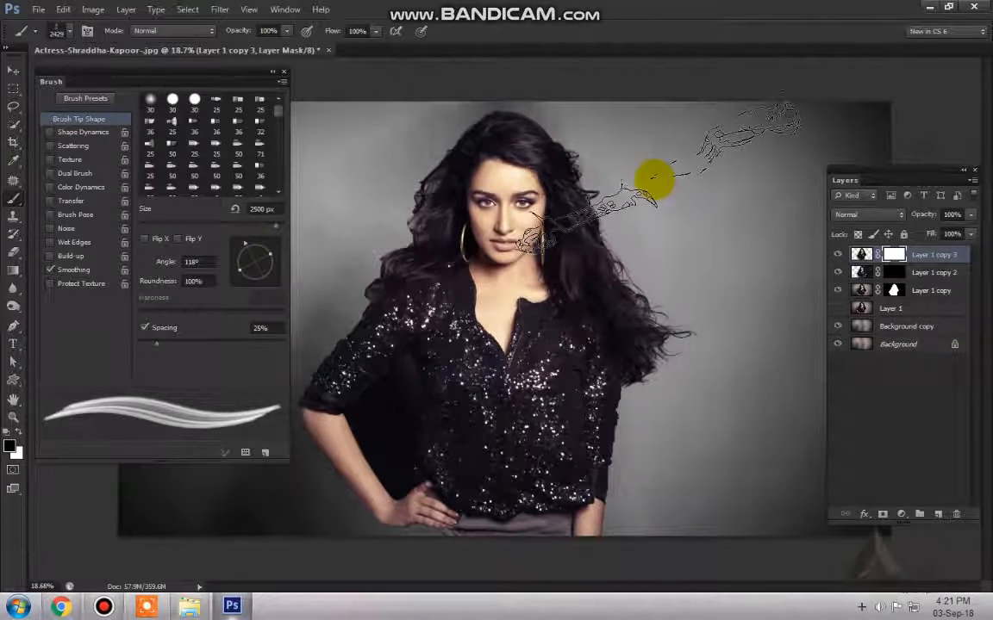
left_click(654, 182, "ctrl")
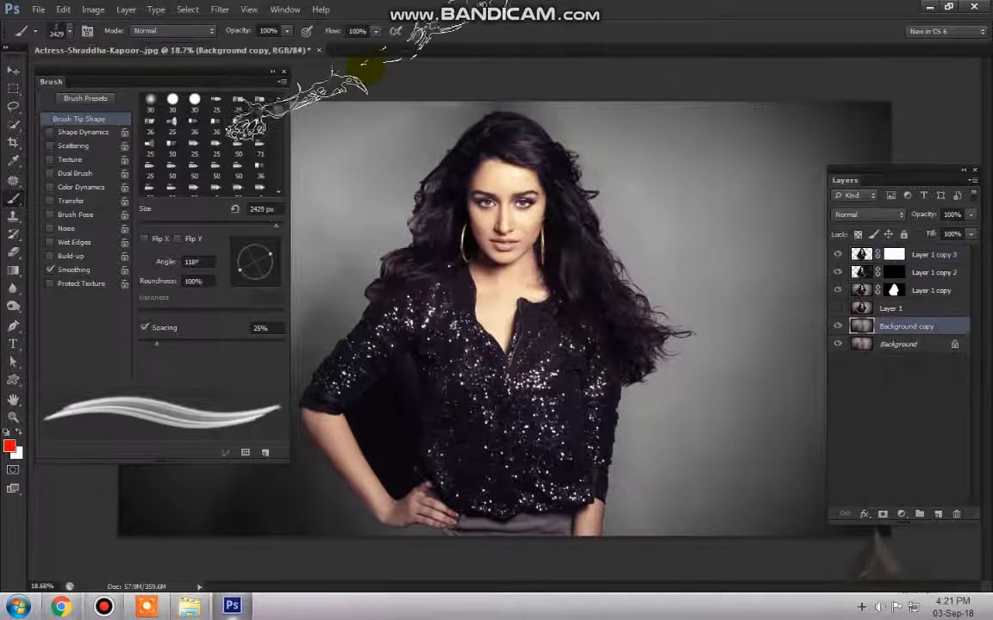
left_click(288, 73)
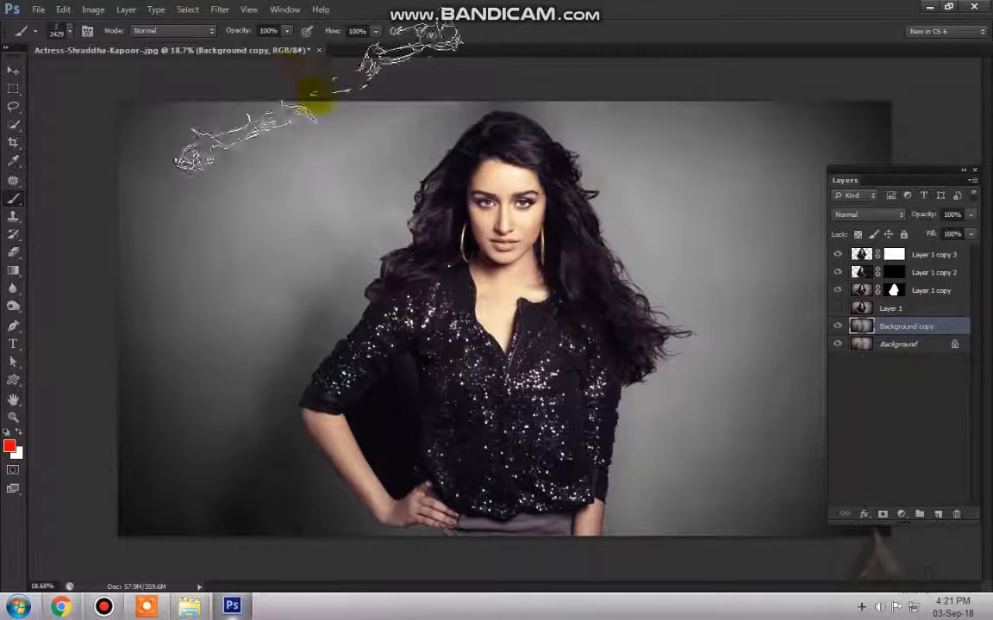
left_click(895, 255)
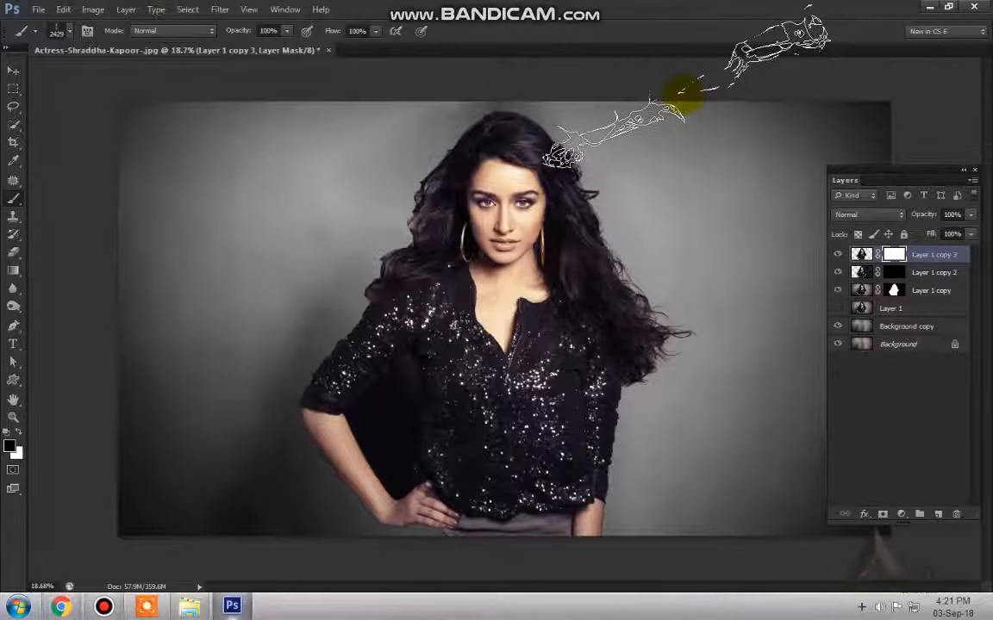
Paint black smoke on Layer 1 copy 3's mask along the hair's right edge, reducing the brush to 1700 px after the first dab
left_click(681, 92)
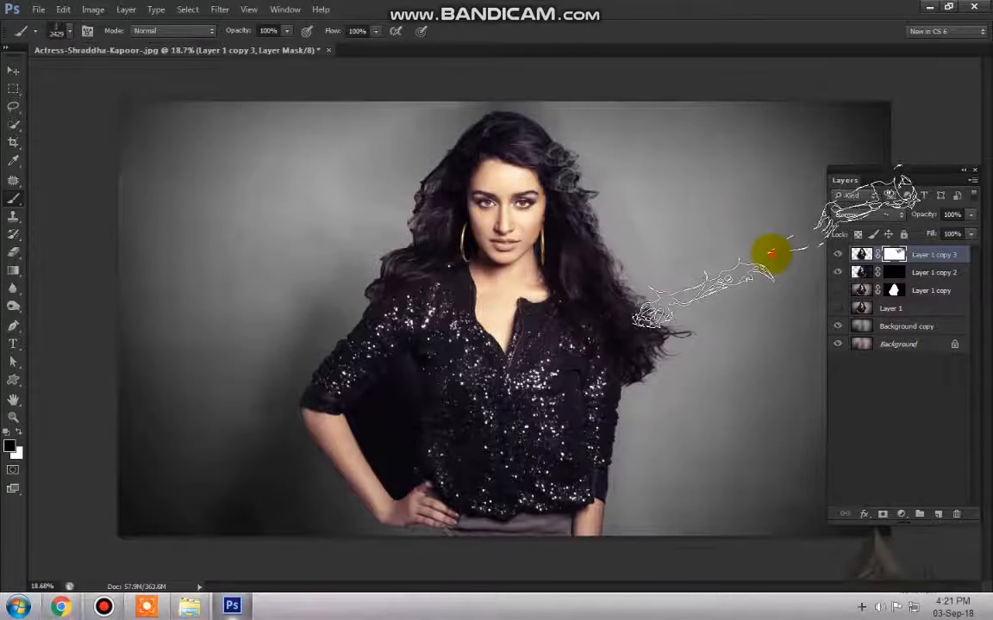
key("bracketleft")
key("bracketleft")
key("bracketleft")
key("bracketleft")
key("bracketleft")
key("bracketleft")
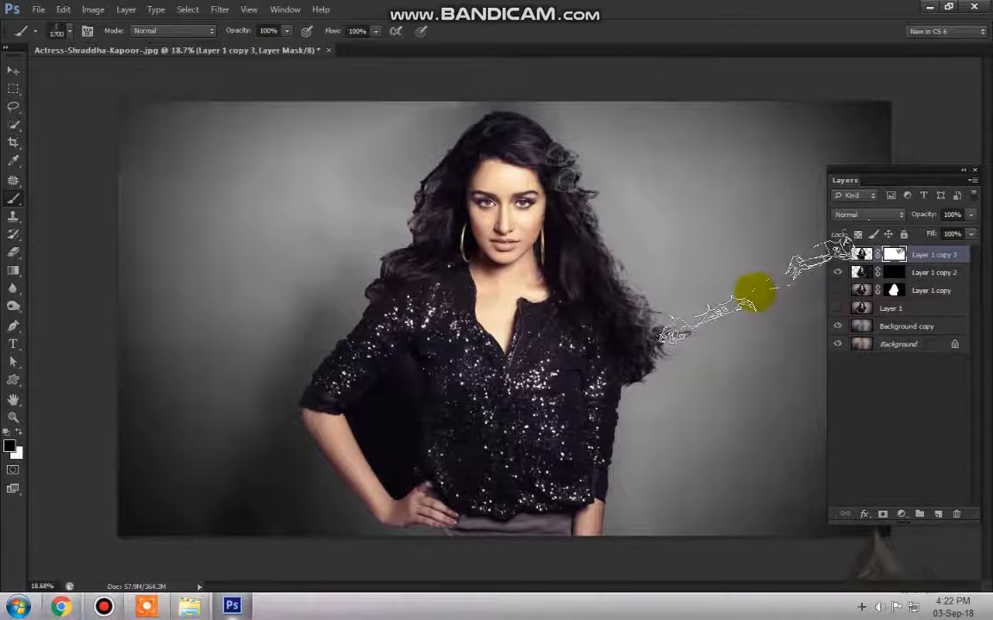
left_click(753, 303)
left_click(742, 323)
left_click(726, 338)
left_click(716, 342)
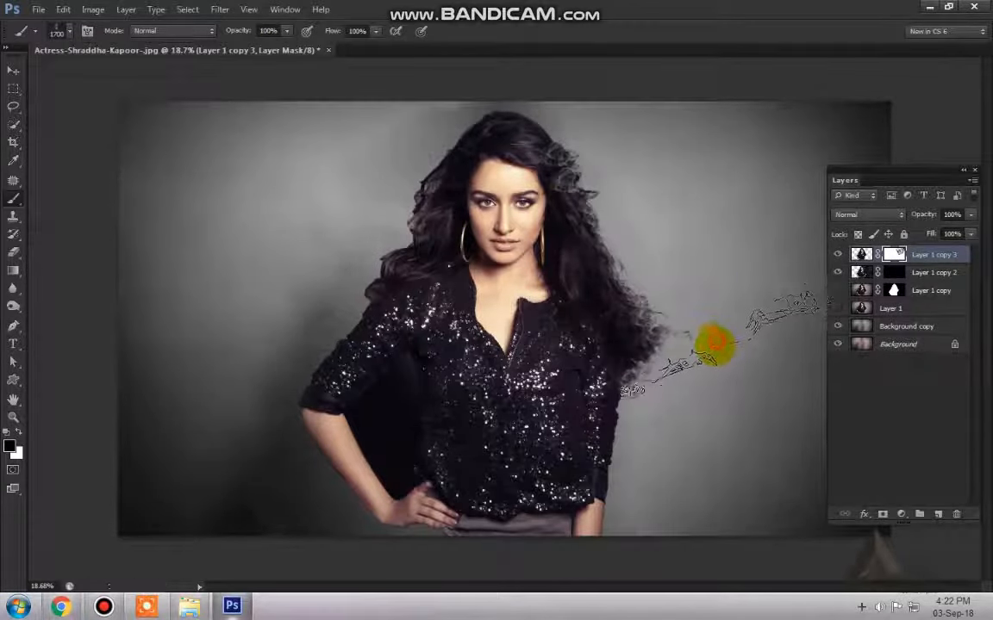
Break up the right edge of the woman's sleeve down to the cuff with black 1700 px smoke dabs on the mask
left_click(709, 372)
left_click(692, 368)
left_click(693, 395)
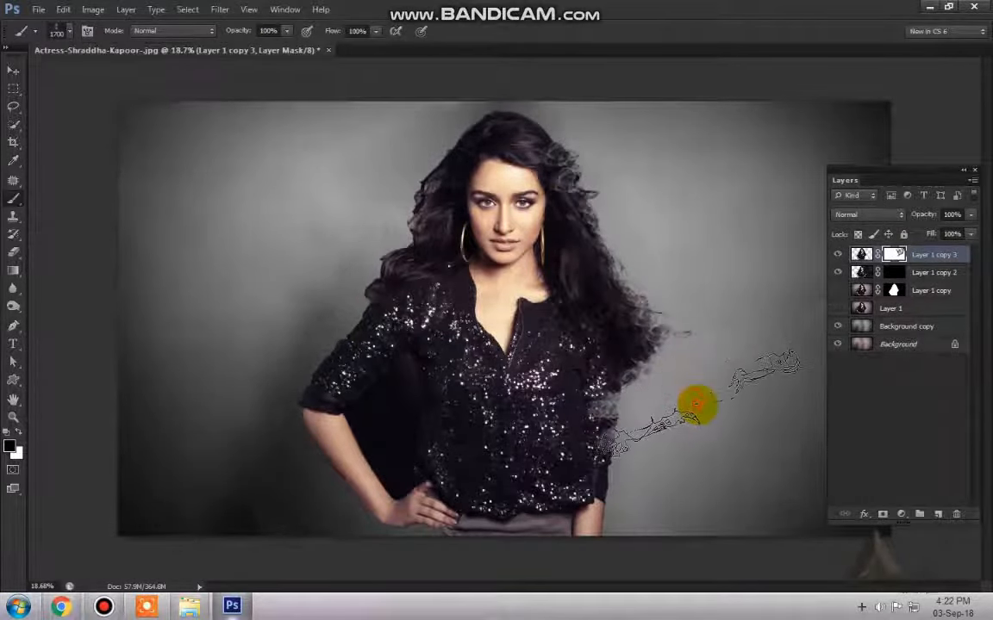
left_click(691, 431)
left_click(699, 424)
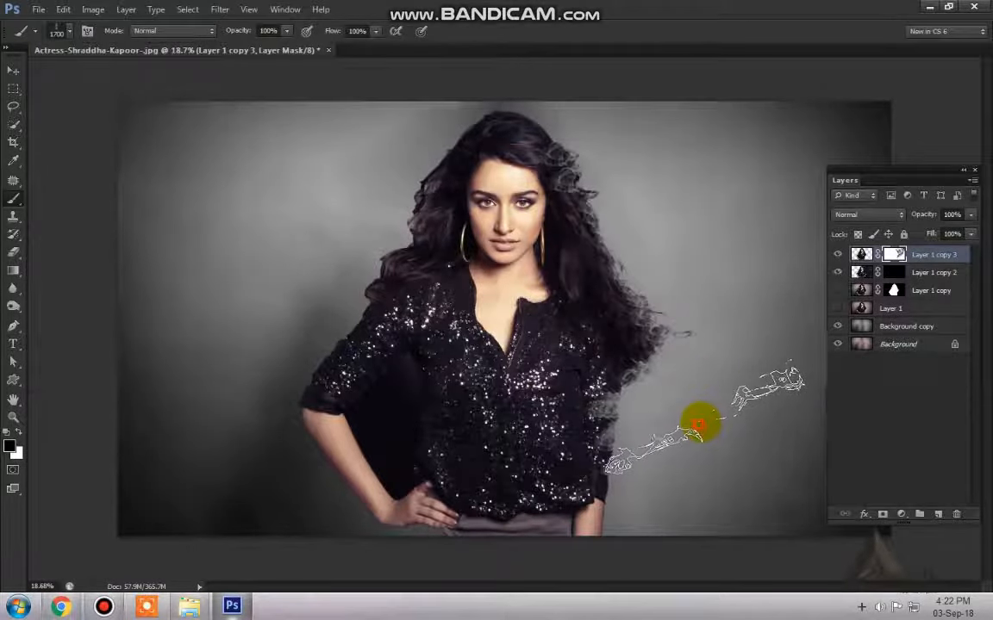
left_click(707, 411)
left_click(710, 440)
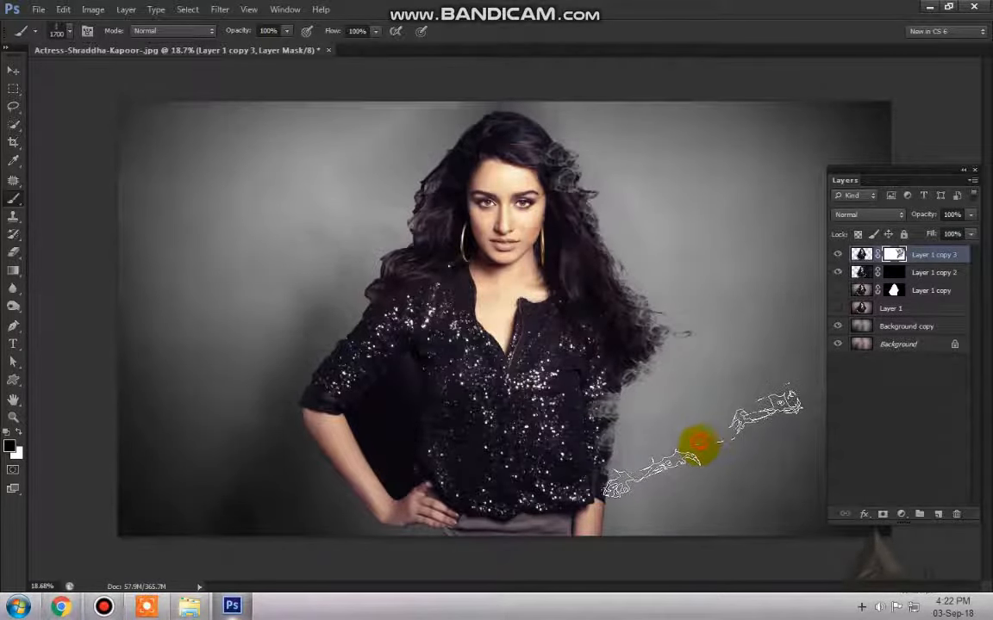
left_click(699, 464)
left_click(694, 470)
left_click(703, 476)
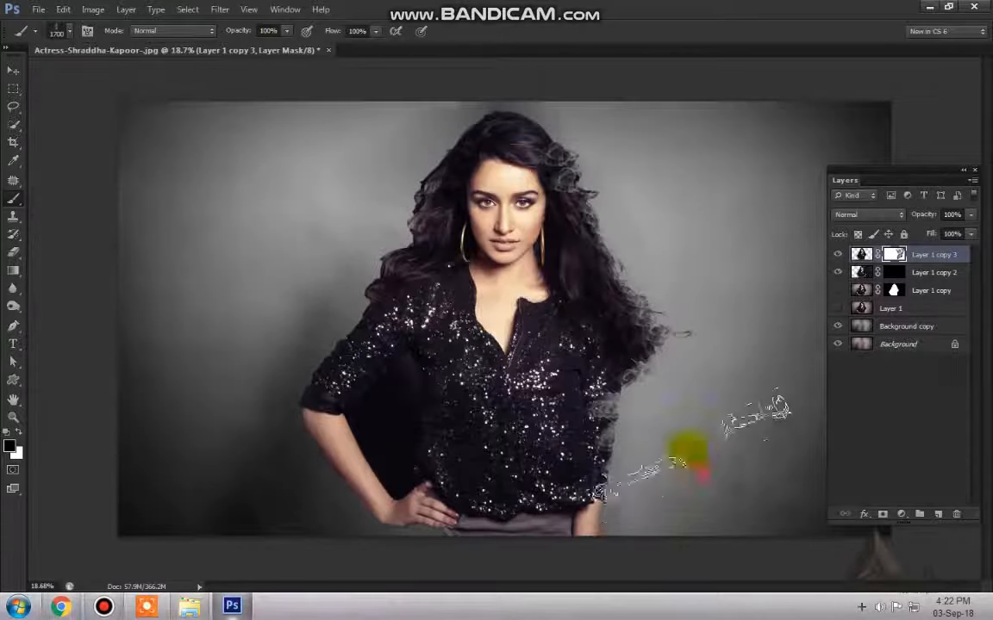
left_click(696, 455)
Add more black smoke dabs on Layer 1 copy 3's mask over the hair tips and the hair beside the face and shoulder
left_click(725, 321)
left_click(741, 302)
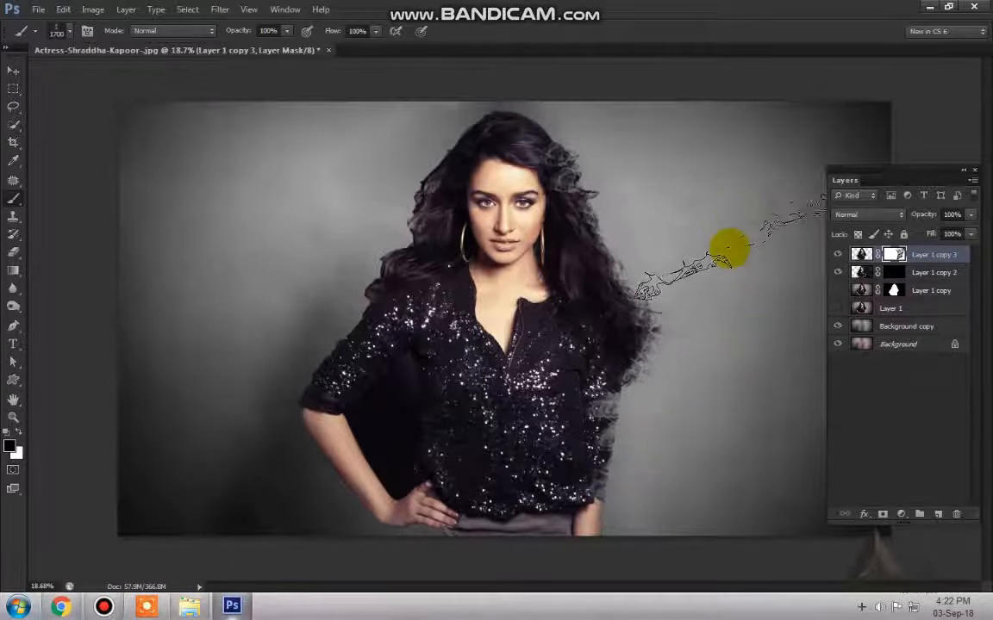
left_click(756, 279)
mouse_move(751, 284)
left_mouse_down()
mouse_move(710, 124)
mouse_move(630, 87)
mouse_move(644, 96)
mouse_move(631, 78)
mouse_move(673, 116)
mouse_move(673, 196)
mouse_move(692, 207)
mouse_move(703, 235)
mouse_move(664, 237)
mouse_move(686, 280)
mouse_move(749, 256)
mouse_move(694, 244)
mouse_move(791, 252)
mouse_move(725, 269)
mouse_move(726, 298)
mouse_move(713, 311)
mouse_move(665, 313)
mouse_move(694, 312)
mouse_move(787, 237)
mouse_move(715, 112)
mouse_move(671, 201)
mouse_move(607, 179)
mouse_move(658, 189)
mouse_move(670, 160)
mouse_move(681, 258)
left_mouse_up()
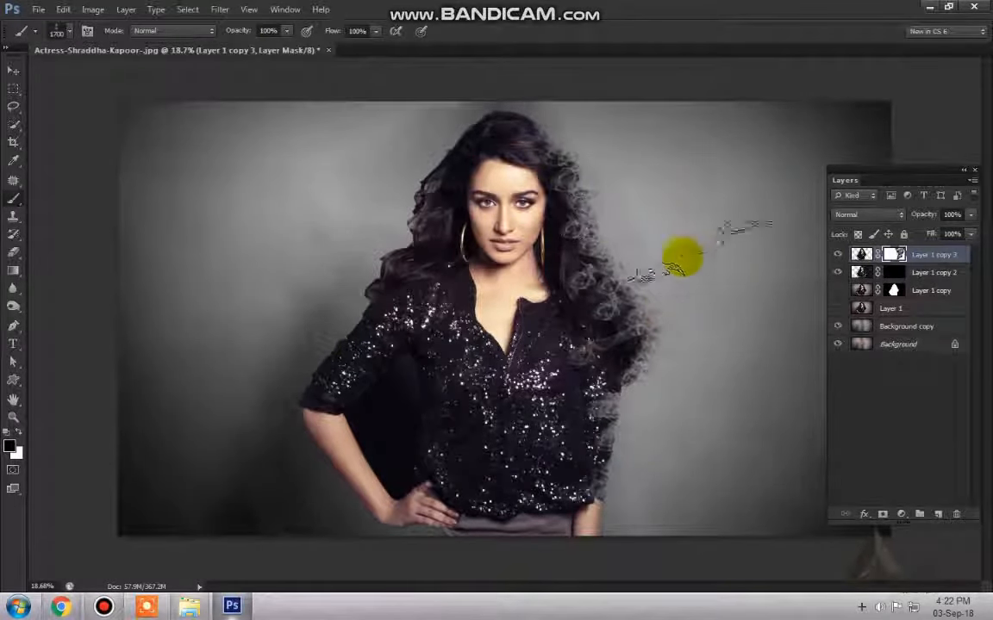
Paint white smoke trails on Layer 1 copy 2's mask with a 2400 px brush, extending rightward from the hair and arm
left_click(895, 273)
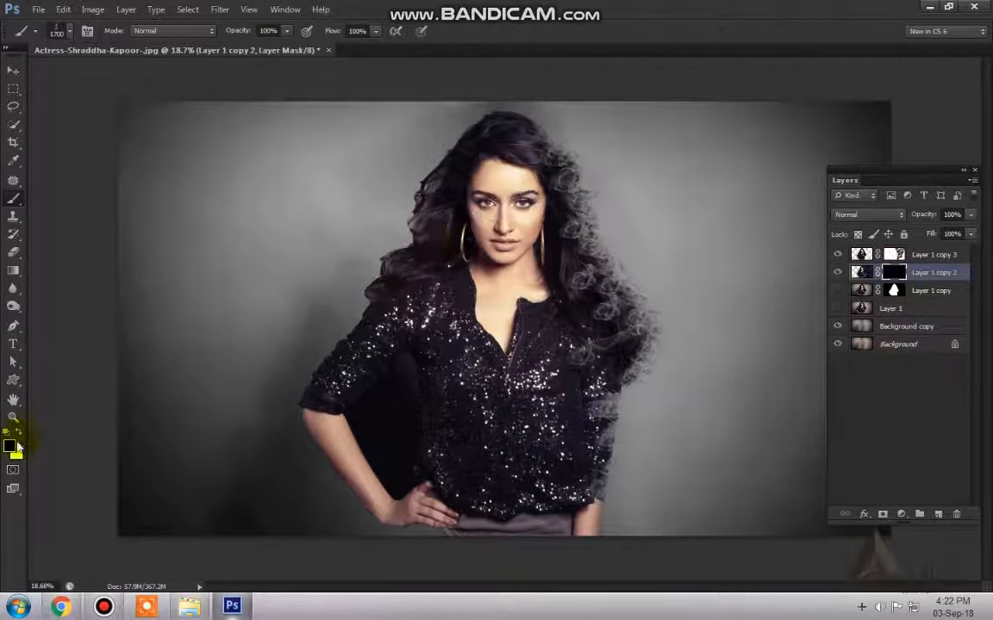
key("bracketright")
key("bracketright")
key("bracketright")
key("bracketright")
key("bracketright")
key("bracketright")
key("bracketright")
key("bracketright")
key("bracketright")
key("bracketright")
key("bracketright")
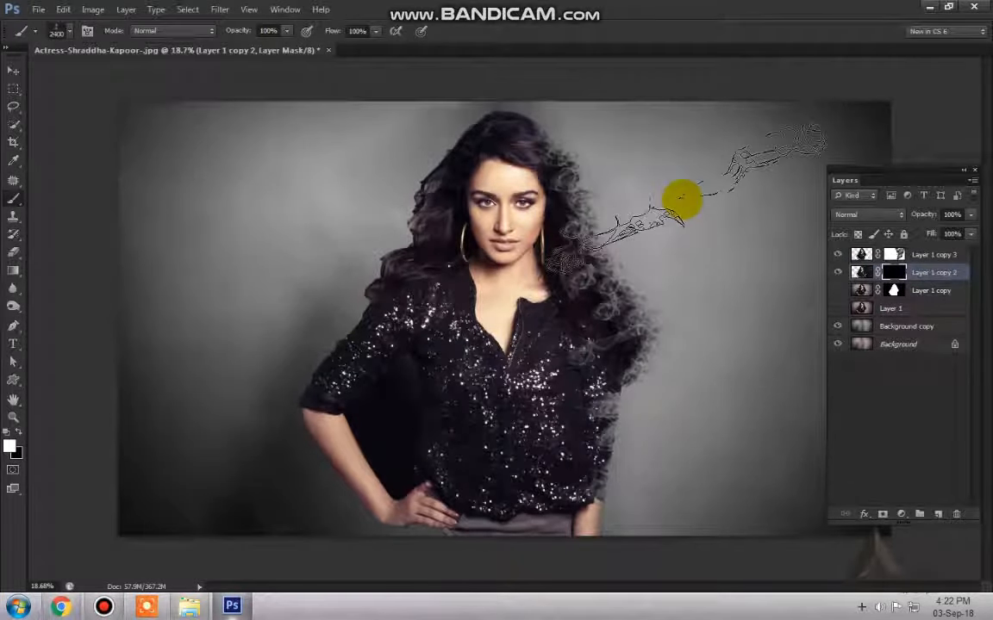
mouse_move(681, 199)
left_mouse_down()
mouse_move(680, 294)
mouse_move(665, 332)
mouse_move(685, 259)
left_mouse_up()
left_click_drag(937, 188, 948, 302)
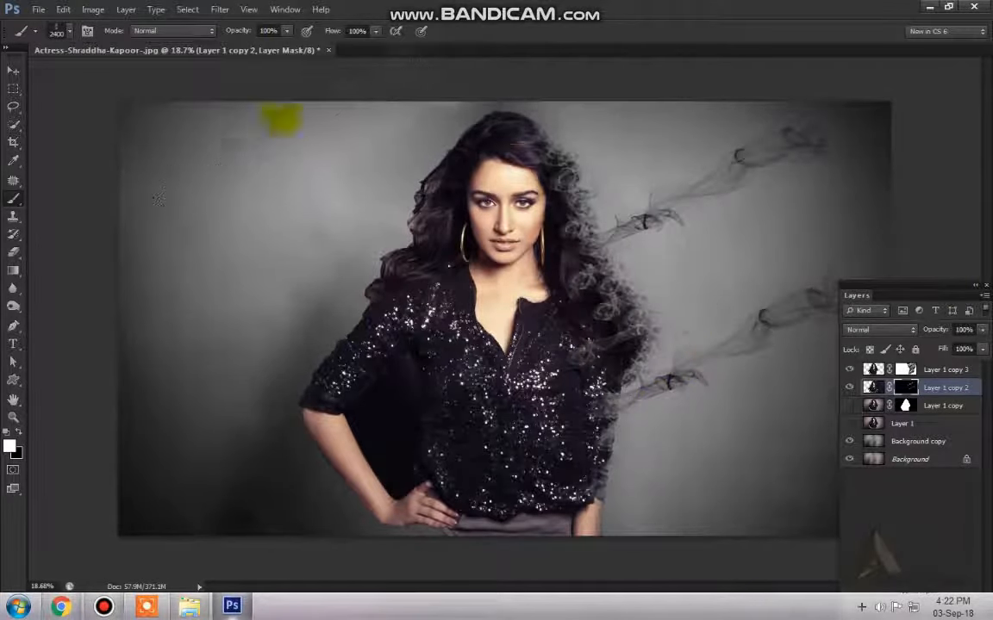
Choose a curlier 2500 px smoke brush, keep Layer 1 copy 2's mask targeted, and set the tip angle to 115°
left_click(72, 32)
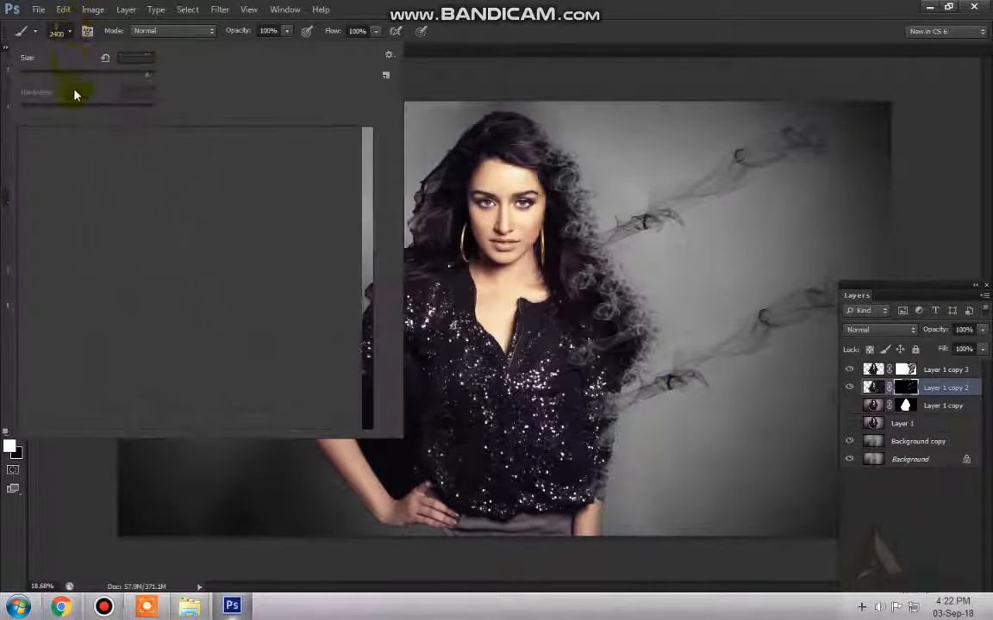
left_click(247, 372)
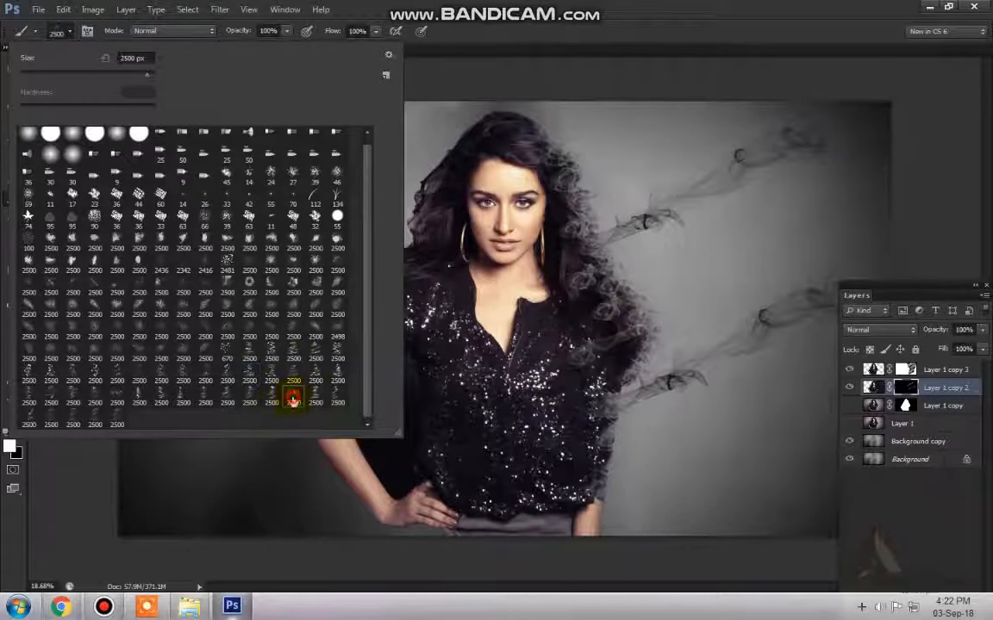
left_click(293, 399)
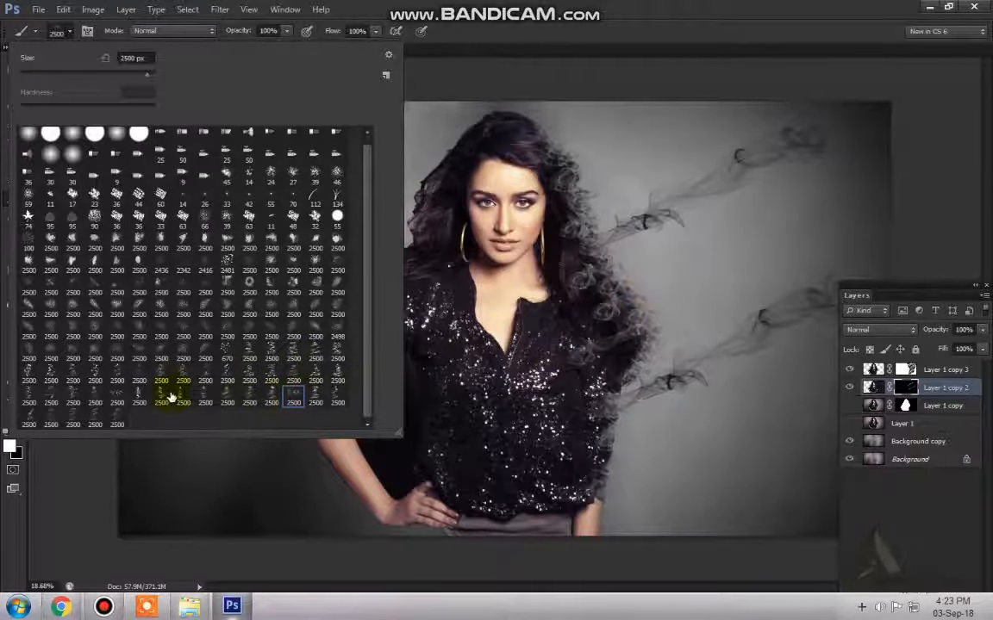
left_click(227, 402)
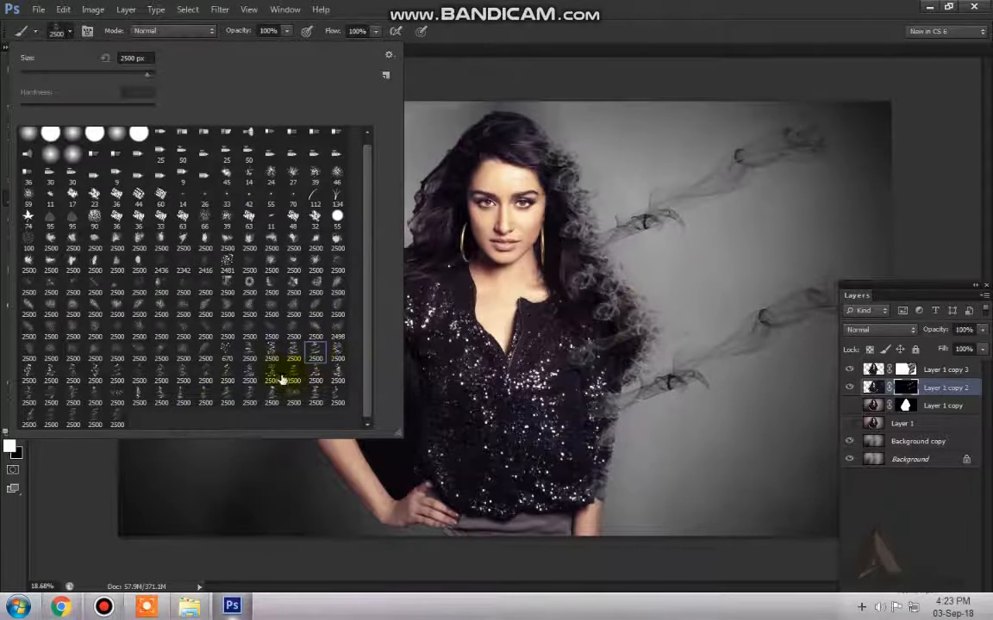
left_click(298, 356)
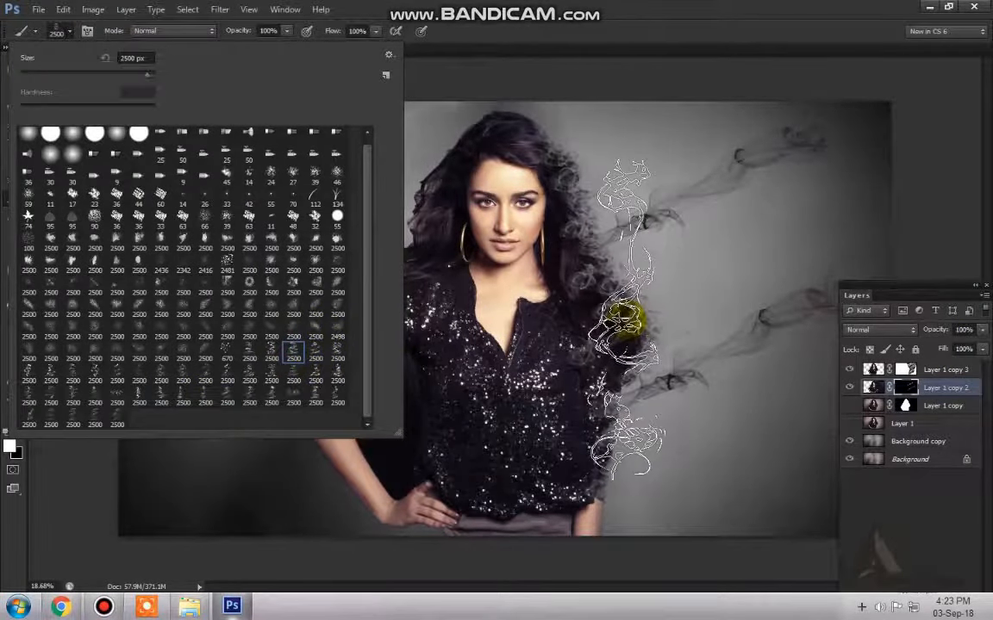
left_click(458, 80)
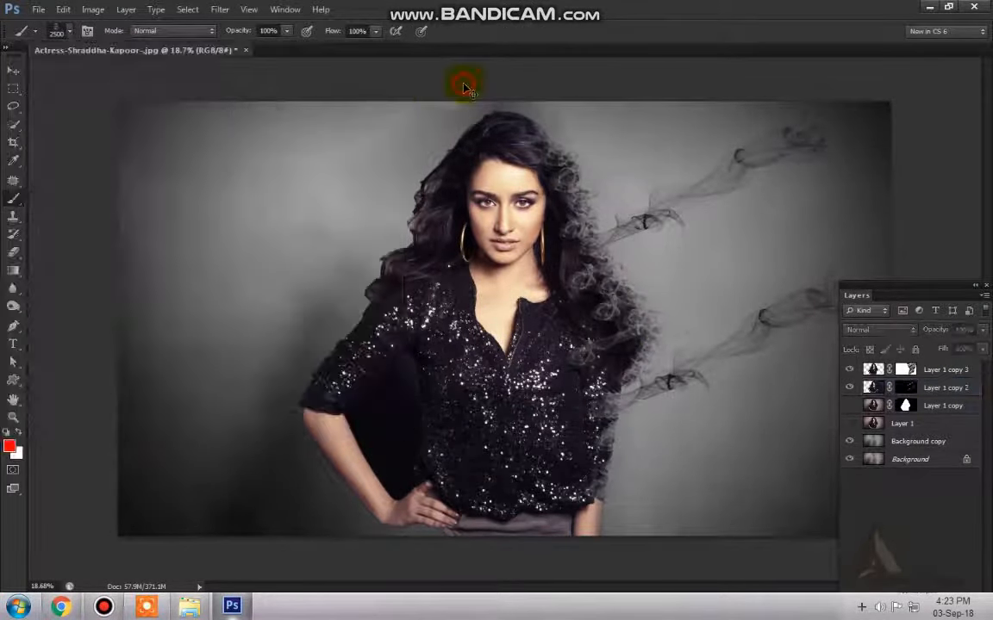
left_click(904, 387)
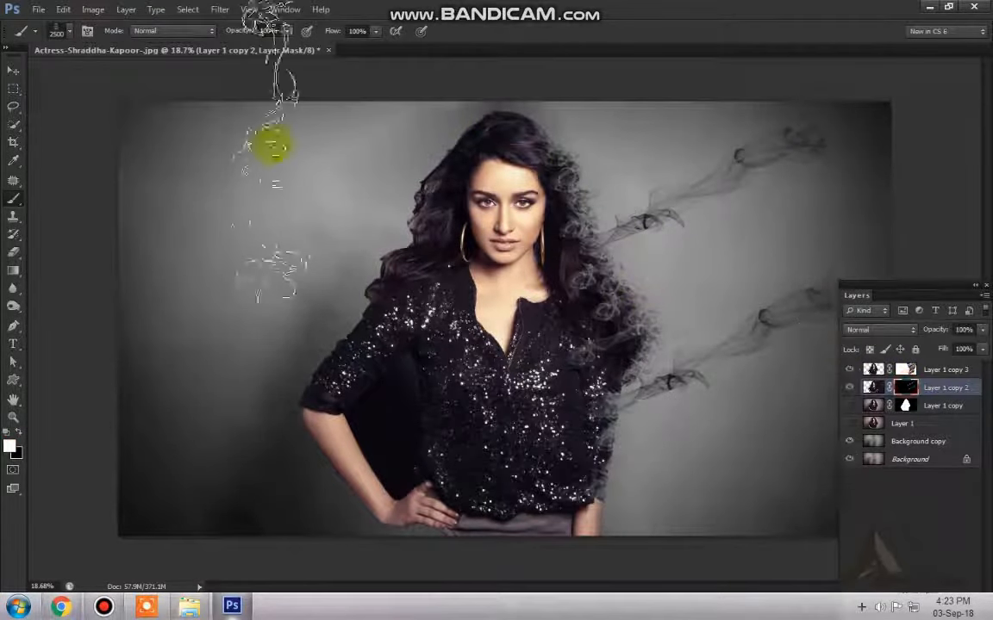
left_click(87, 32)
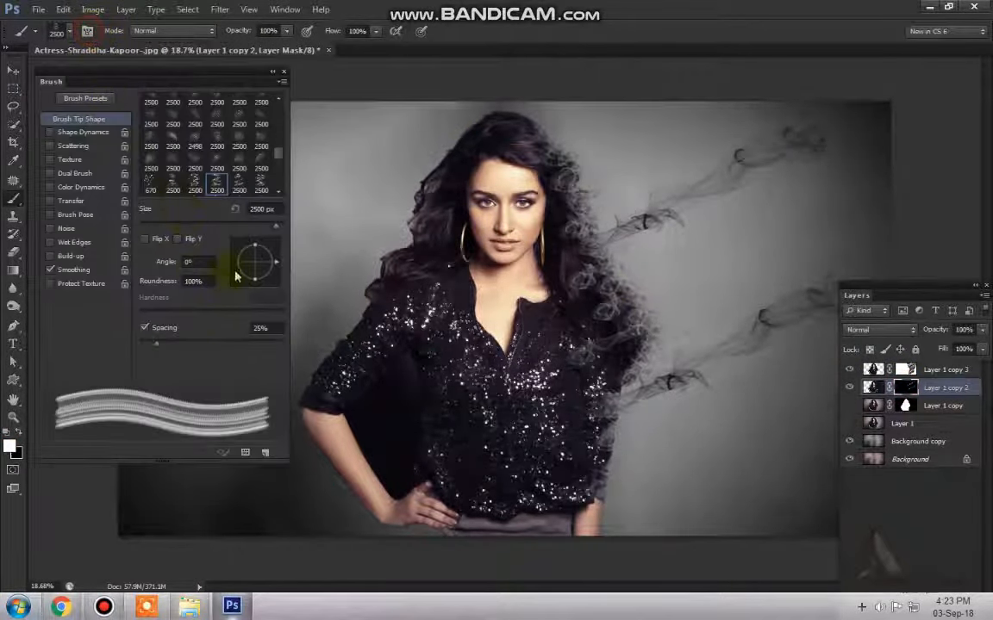
mouse_move(272, 263)
left_mouse_down()
mouse_move(263, 244)
mouse_move(239, 261)
mouse_move(250, 249)
left_mouse_up()
Stamp white 2429 px curly smoke on Layer 1 copy 2's mask from the head down to the cuff, right of the woman
left_click(700, 261)
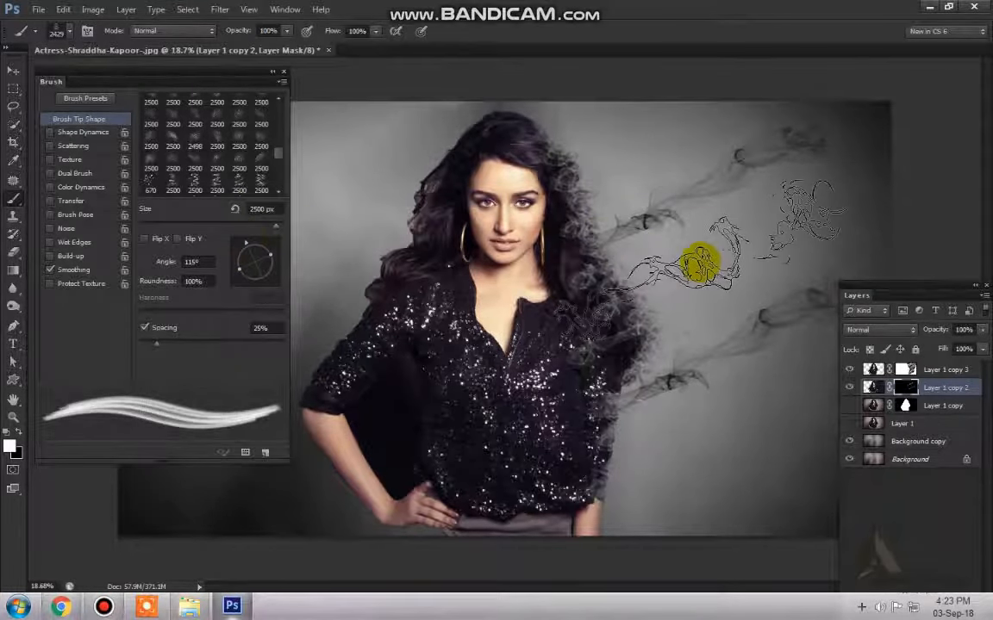
left_click(694, 272)
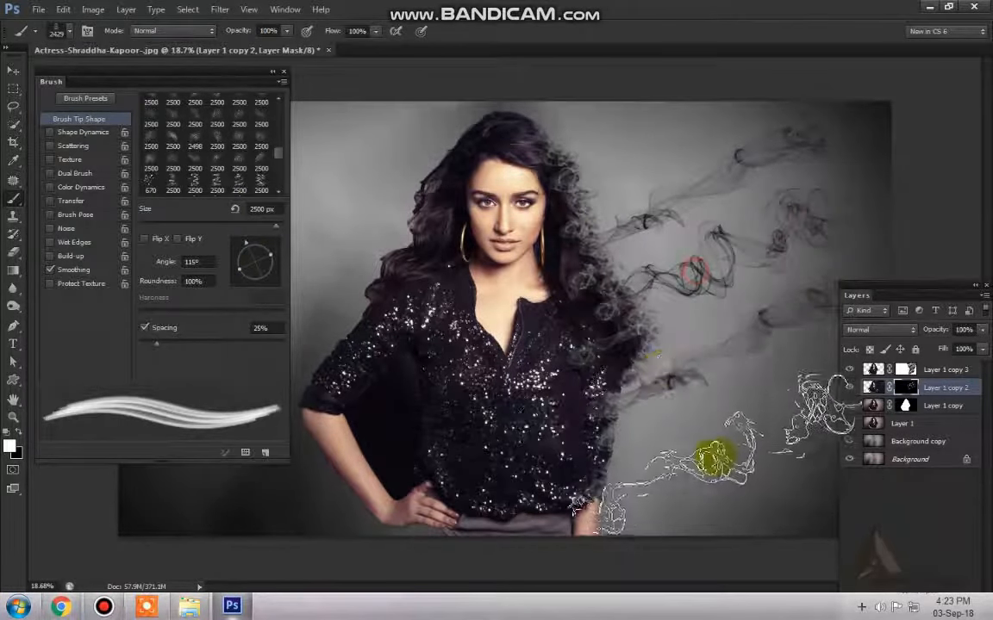
left_click(701, 429)
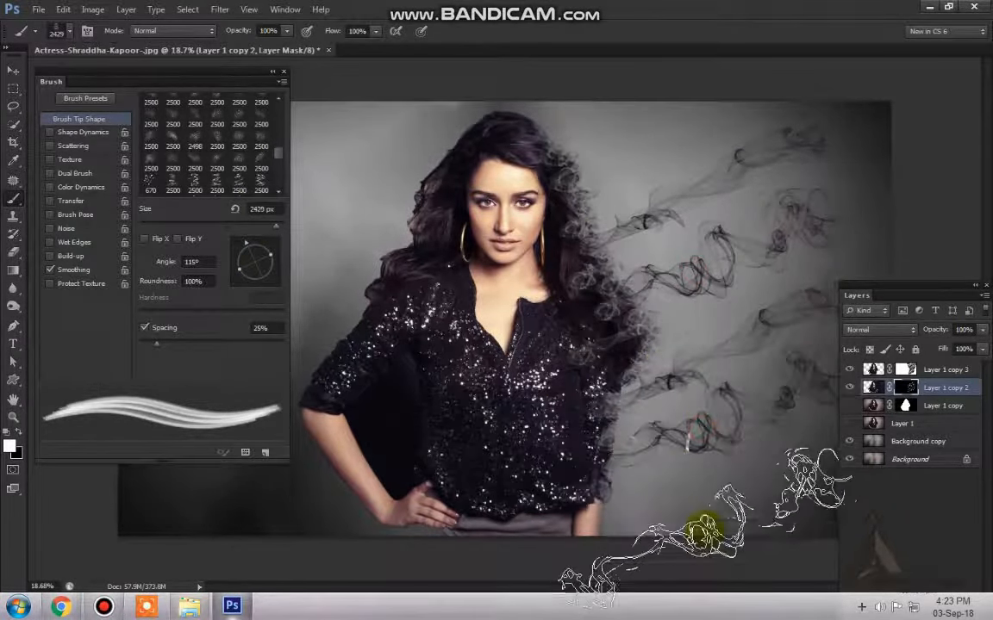
left_click(701, 330)
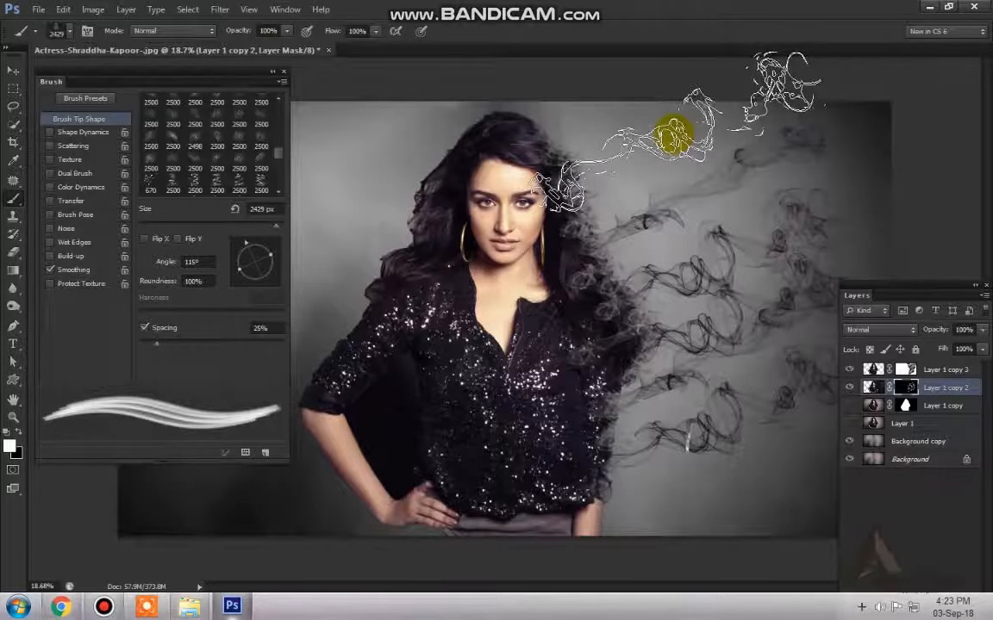
left_click(657, 138)
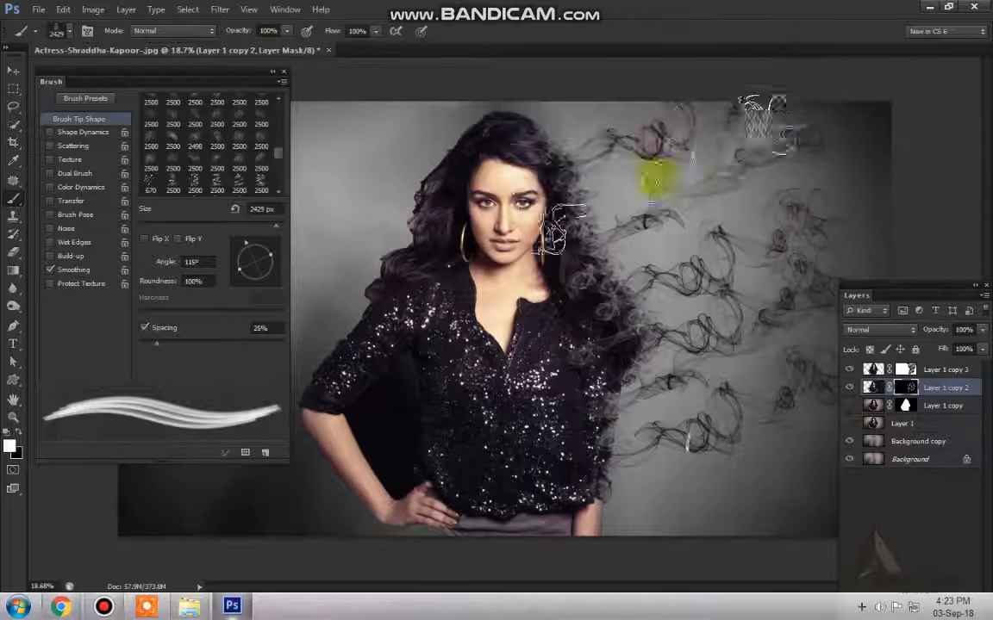
left_click(651, 189)
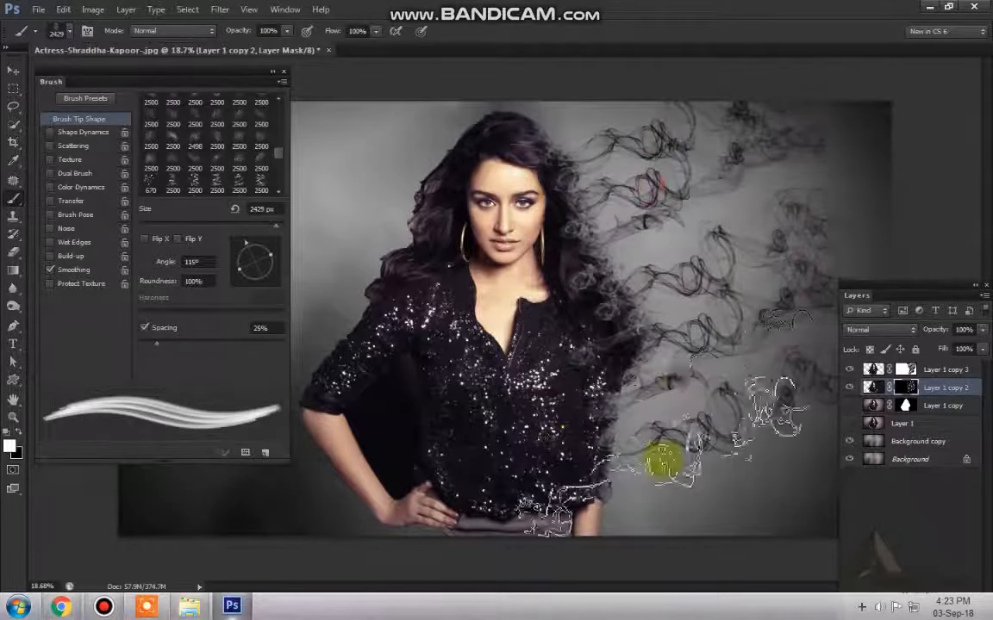
left_click(657, 265)
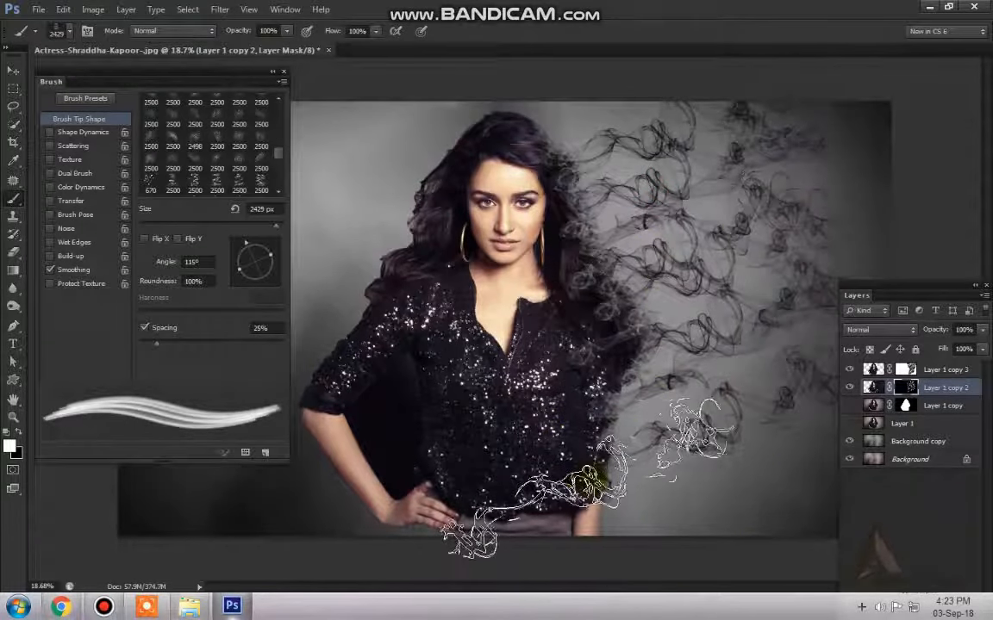
left_click(593, 488)
left_click(618, 432)
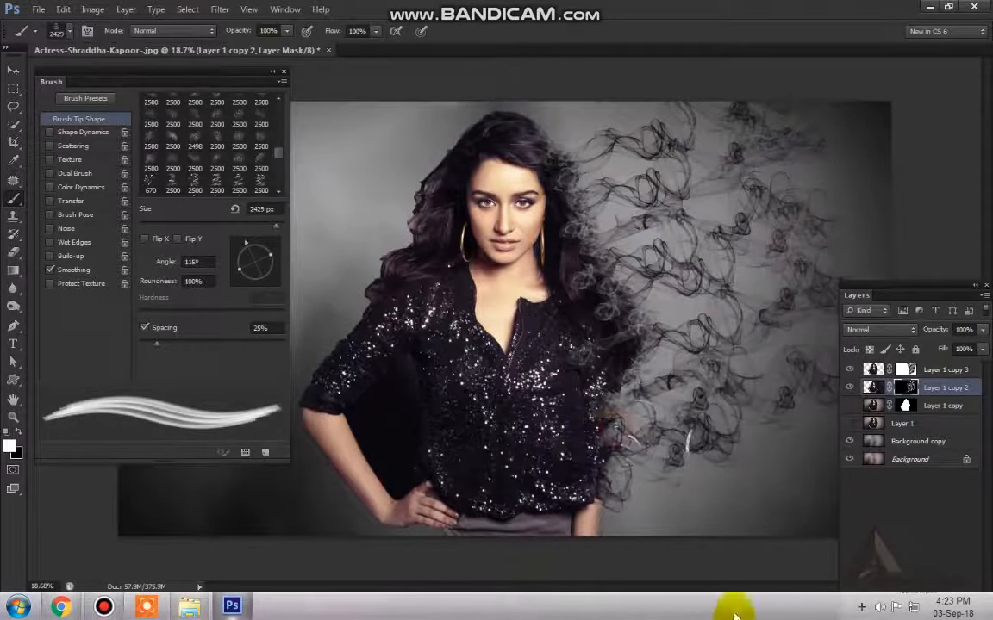
Choose another 2500 px smoke brush tip and set its angle to 125°
left_click(215, 183)
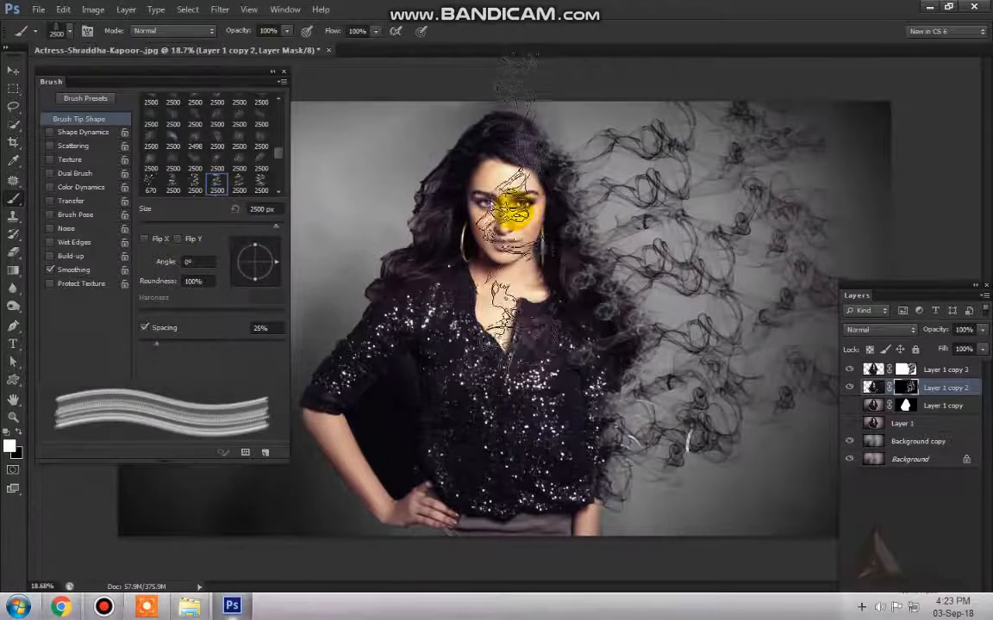
left_click(263, 188)
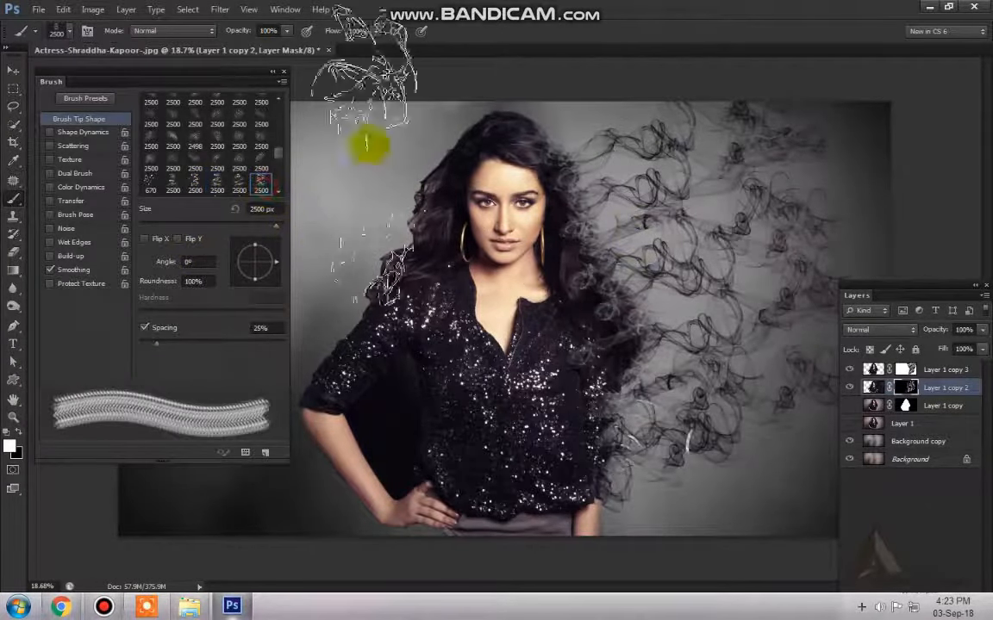
mouse_move(246, 248)
left_mouse_down()
mouse_move(237, 254)
mouse_move(266, 225)
mouse_move(243, 244)
left_mouse_up()
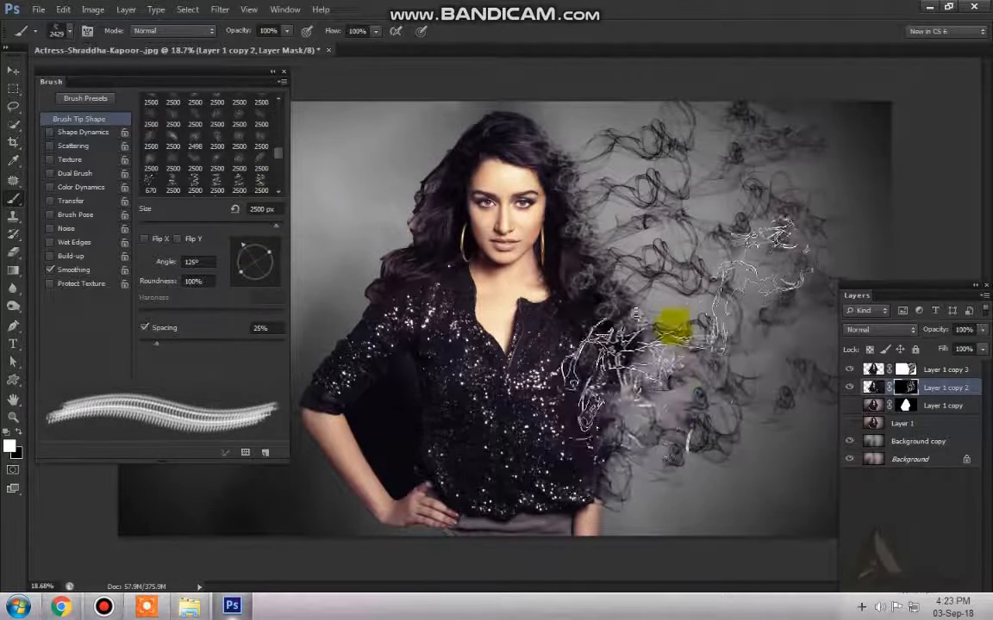
Stamp more white 2429 px smoke on Layer 1 copy 2's mask beside the arm and cuff and out toward the image's right edge
left_click(695, 302)
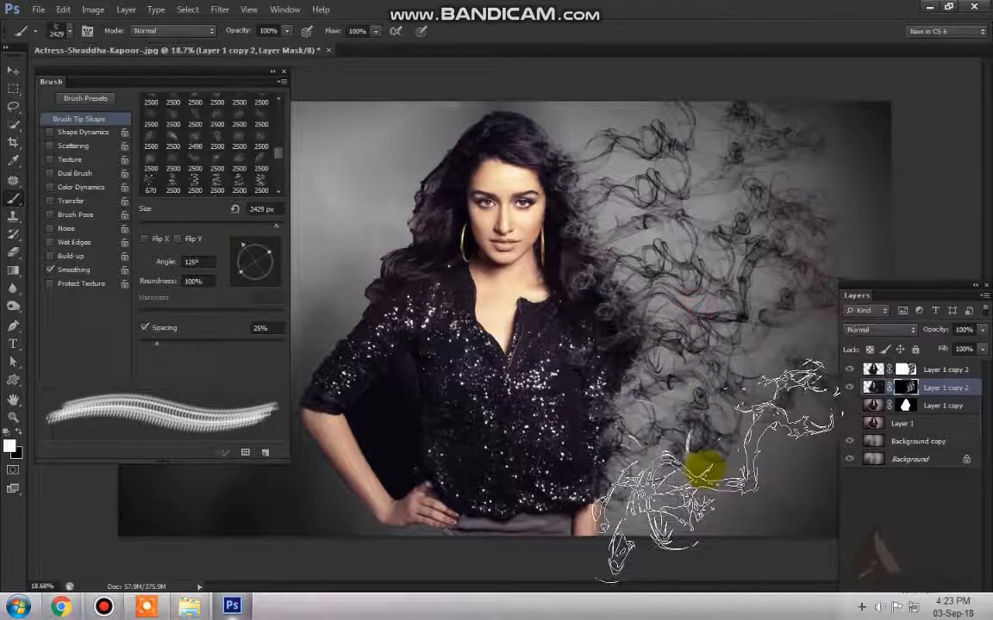
left_click(704, 468)
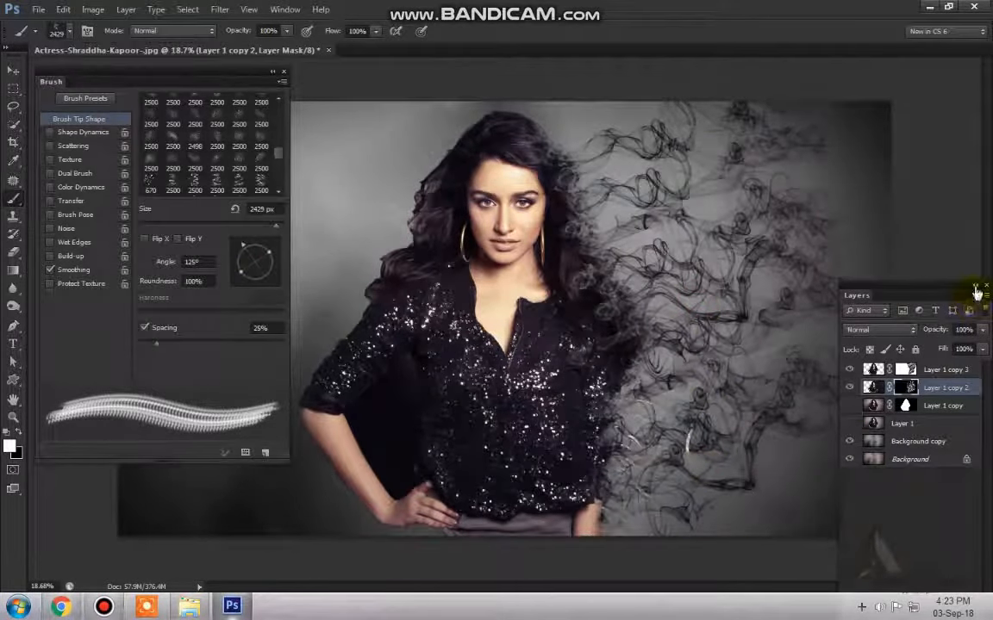
mouse_move(977, 292)
left_mouse_down()
mouse_move(598, 259)
mouse_move(421, 284)
left_mouse_up()
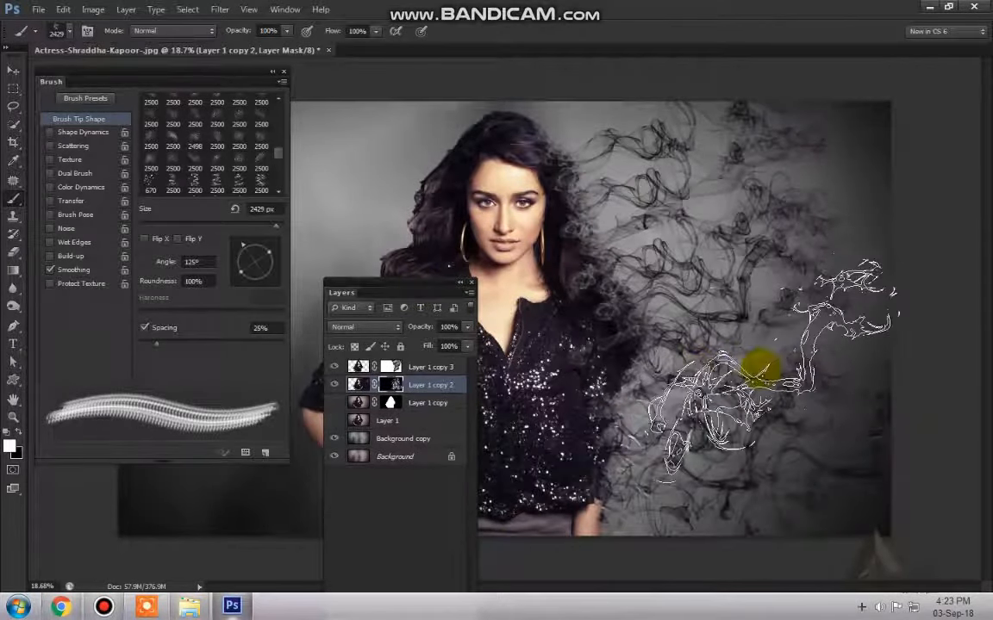
left_click(760, 369)
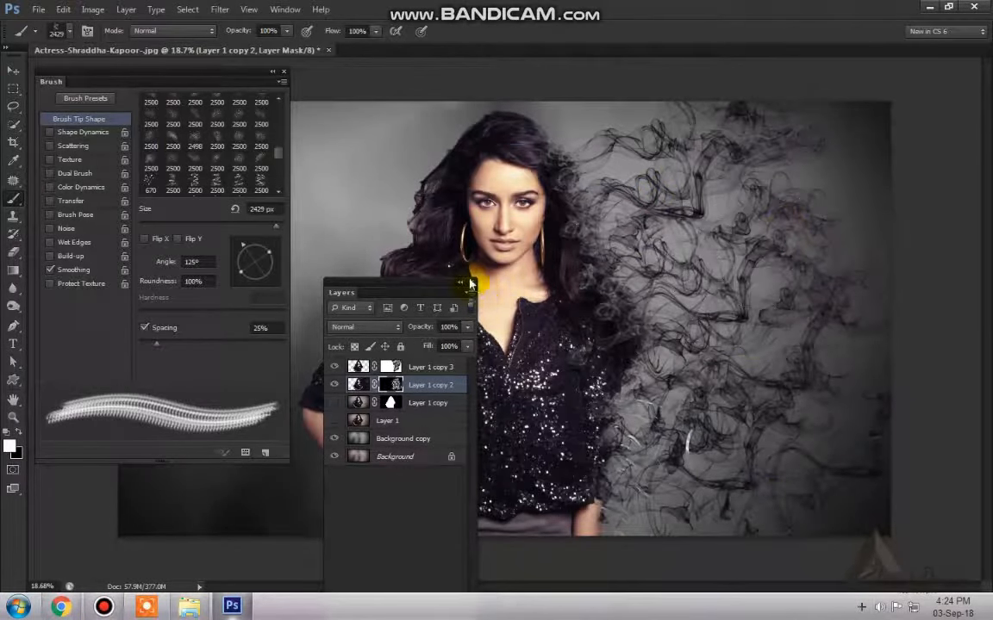
Clear the Brush panel away and add a Warming Filter (85) Photo Filter adjustment at 63% density above Layer 1 copy 3
left_click(284, 76)
left_click_drag(424, 291, 943, 182)
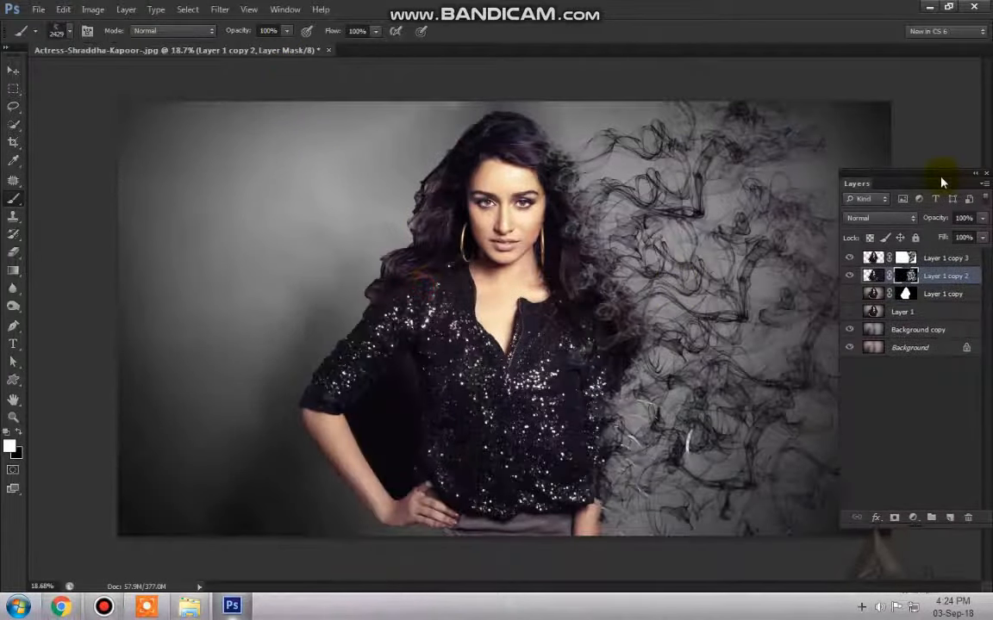
left_click(935, 261)
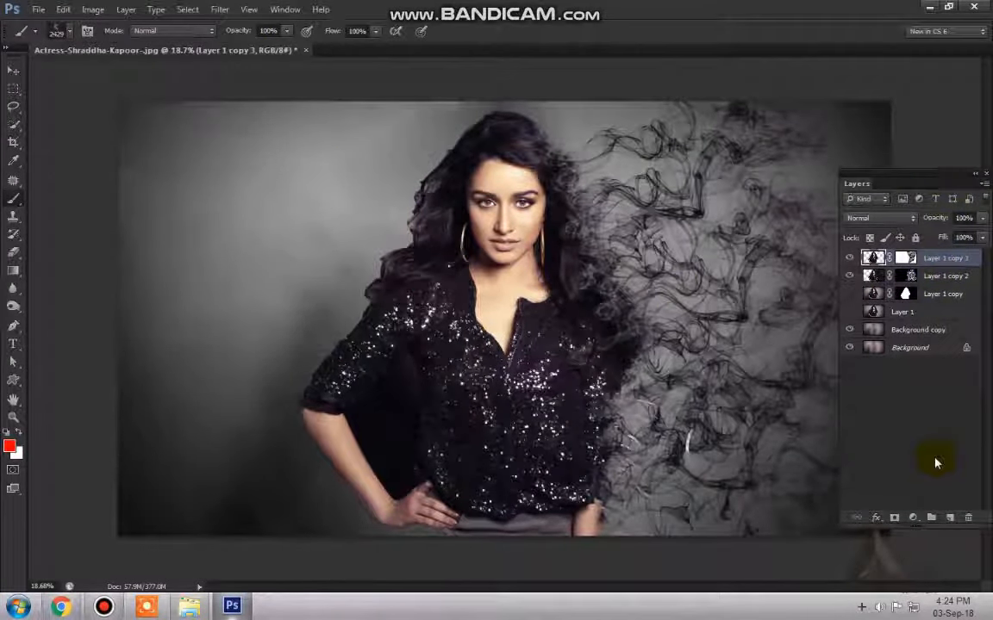
left_click(916, 518)
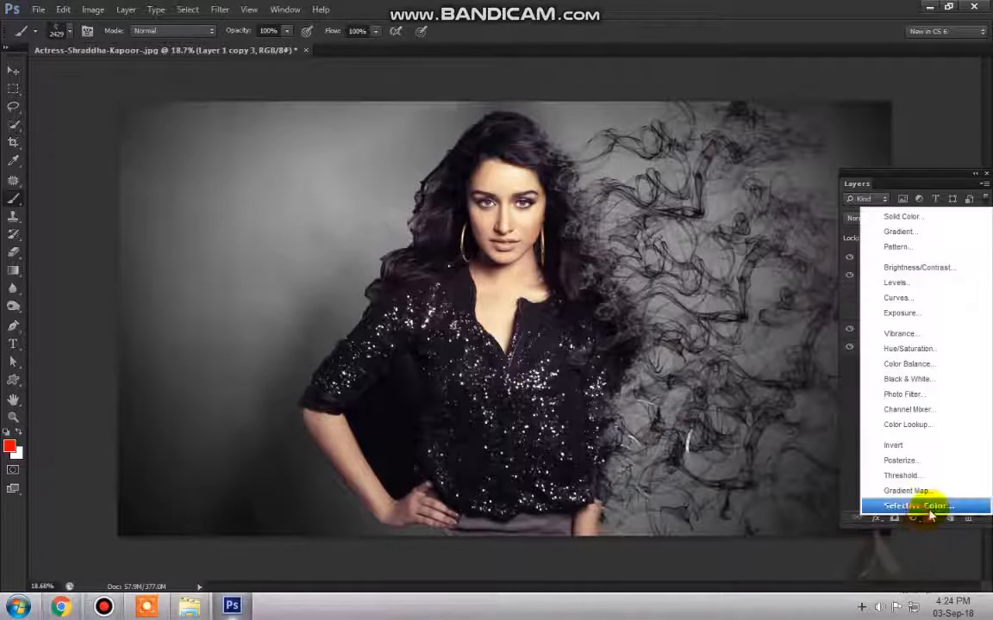
left_click(913, 398)
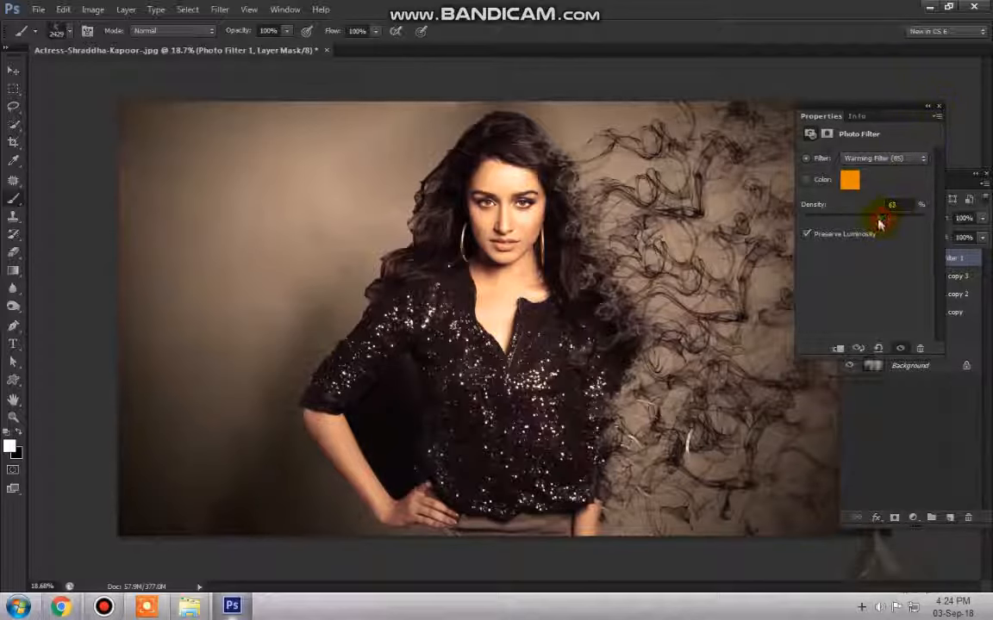
left_click(929, 106)
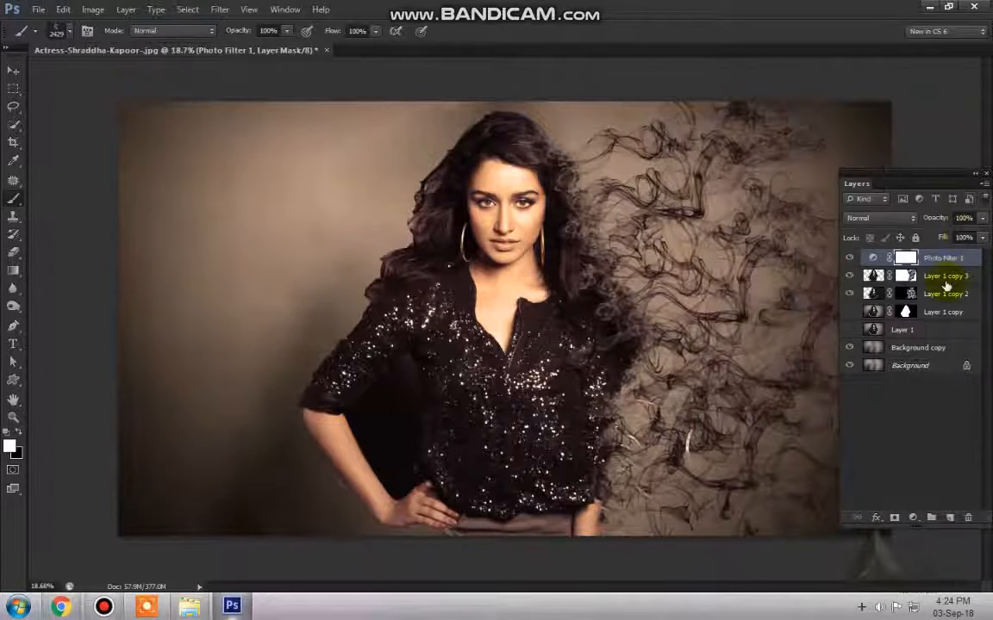
Add a new layer above the Photo Filter adjustment and fill it with black as the foreground color
left_click(949, 520)
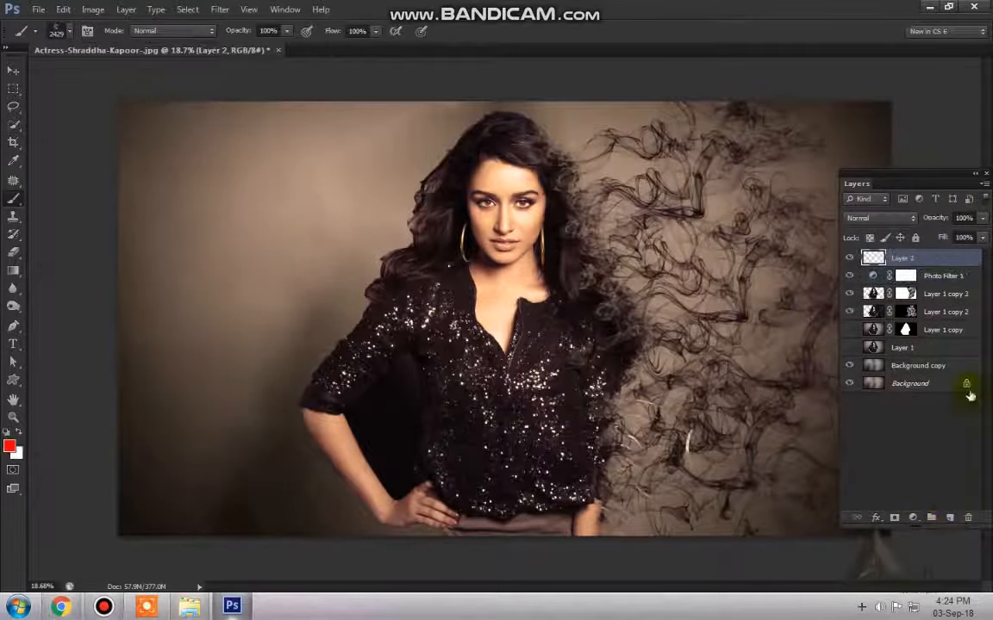
left_click(12, 445)
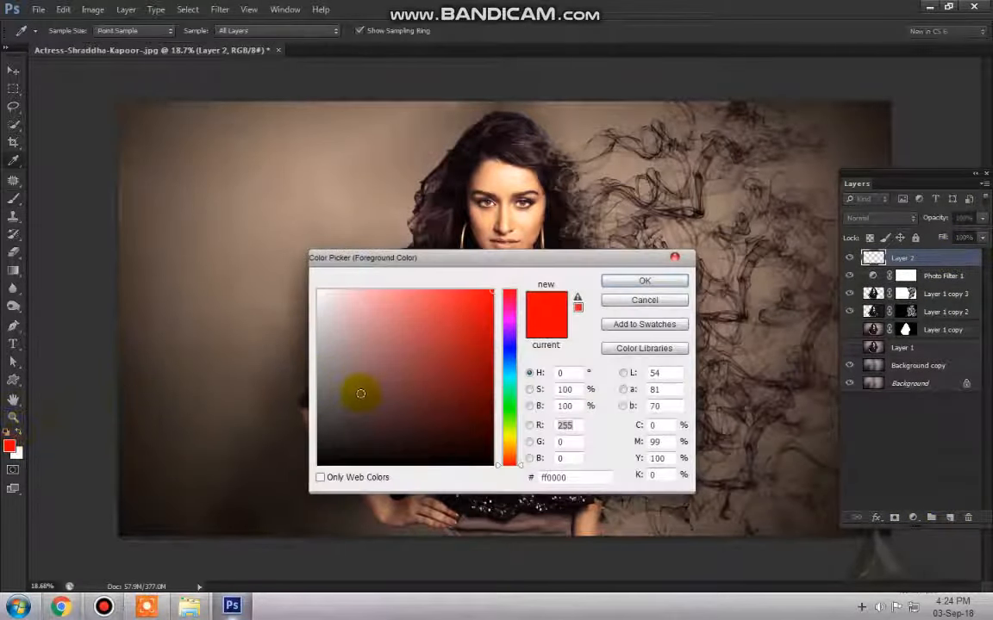
left_click(648, 286)
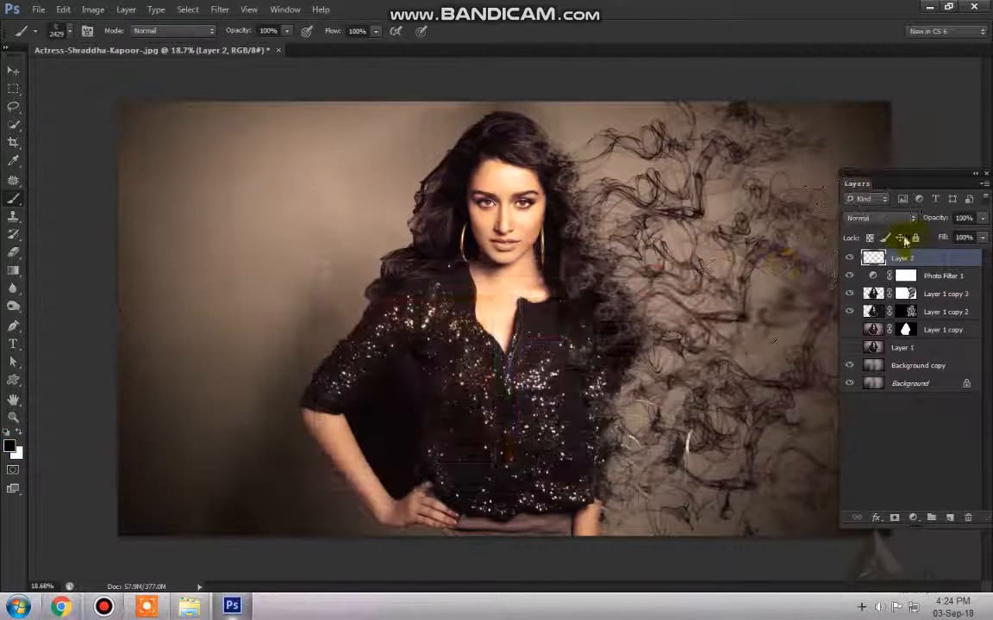
key("v")
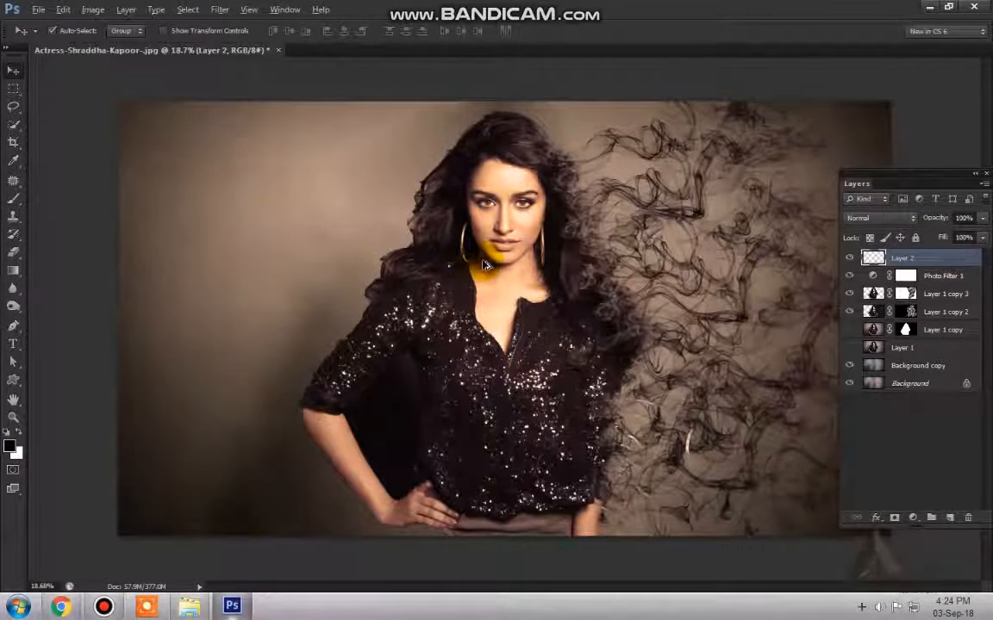
key("alt+BackSpace")
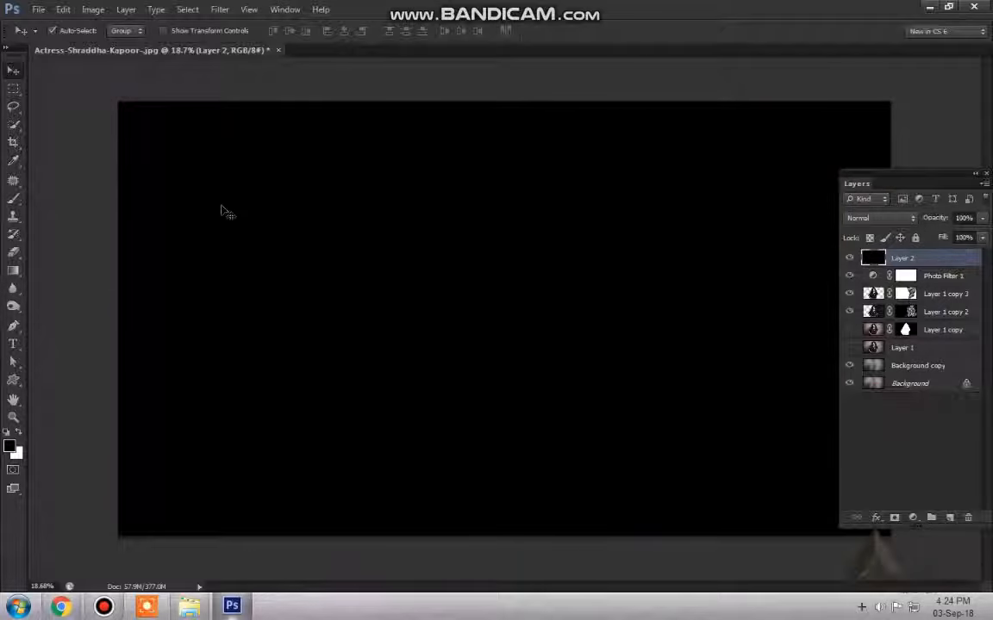
Switch to the Eraser with a 3700 px brush on the black-filled Layer 2
key("e")
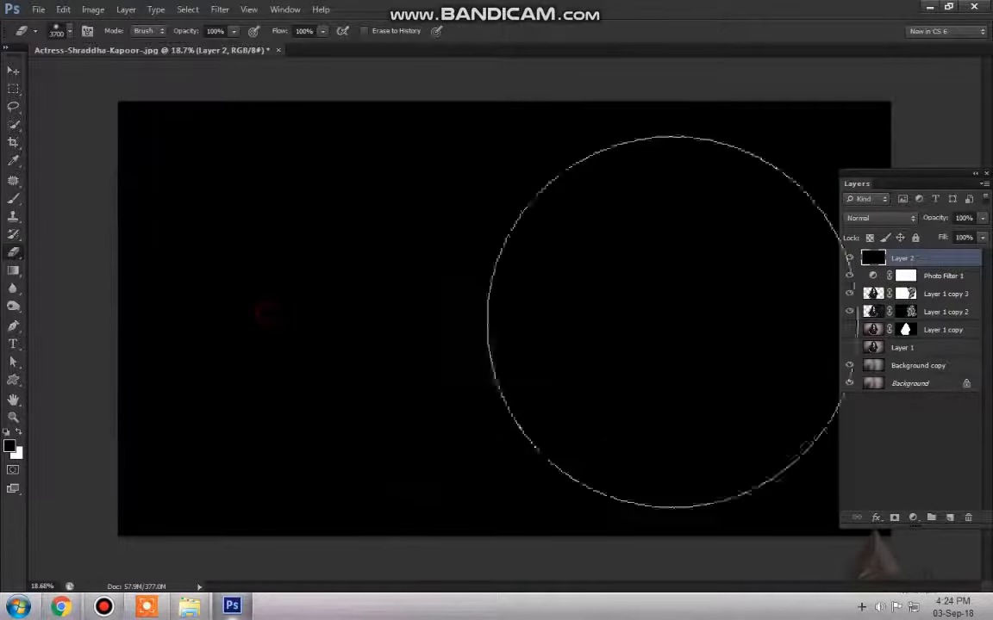